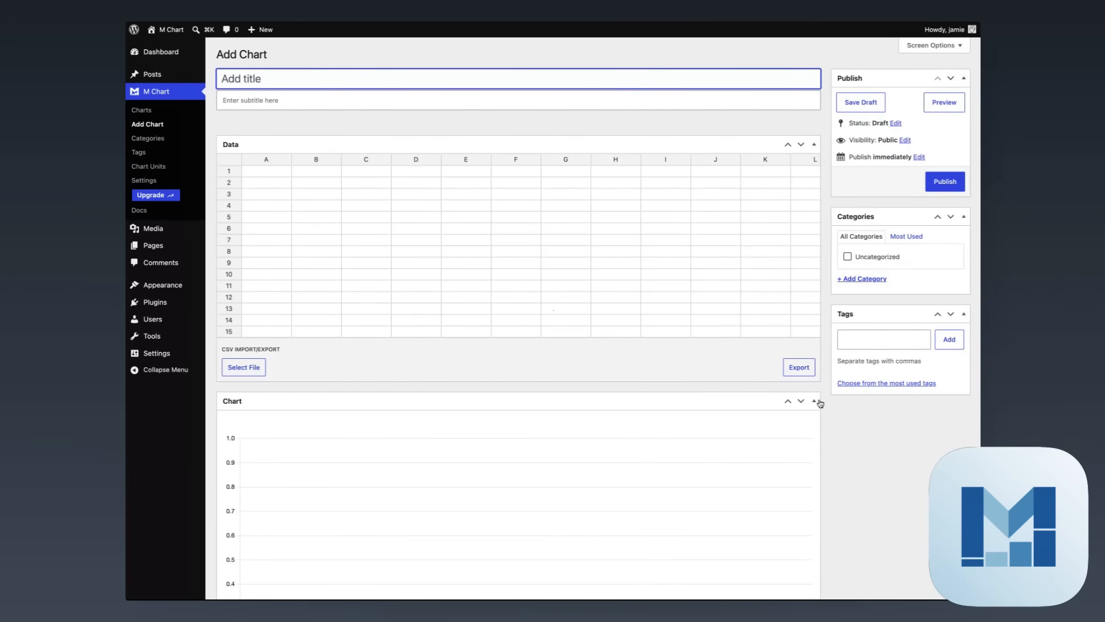
Enter 'Favorite Colors' as the chart title
scroll(834, 397, "down", 7)
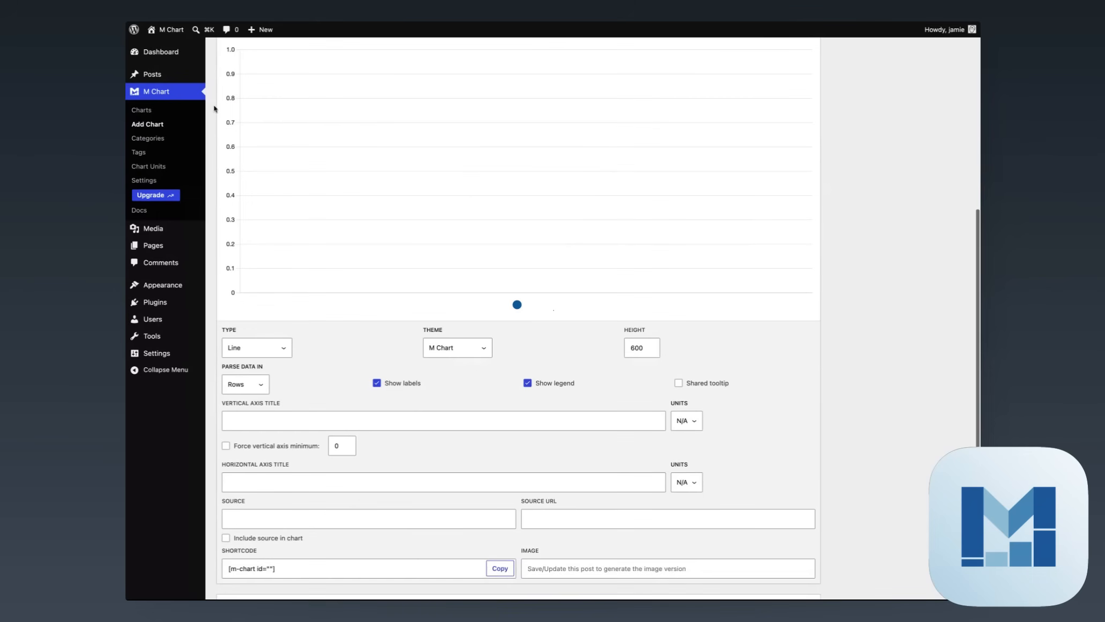
scroll(443, 365, "down", 2)
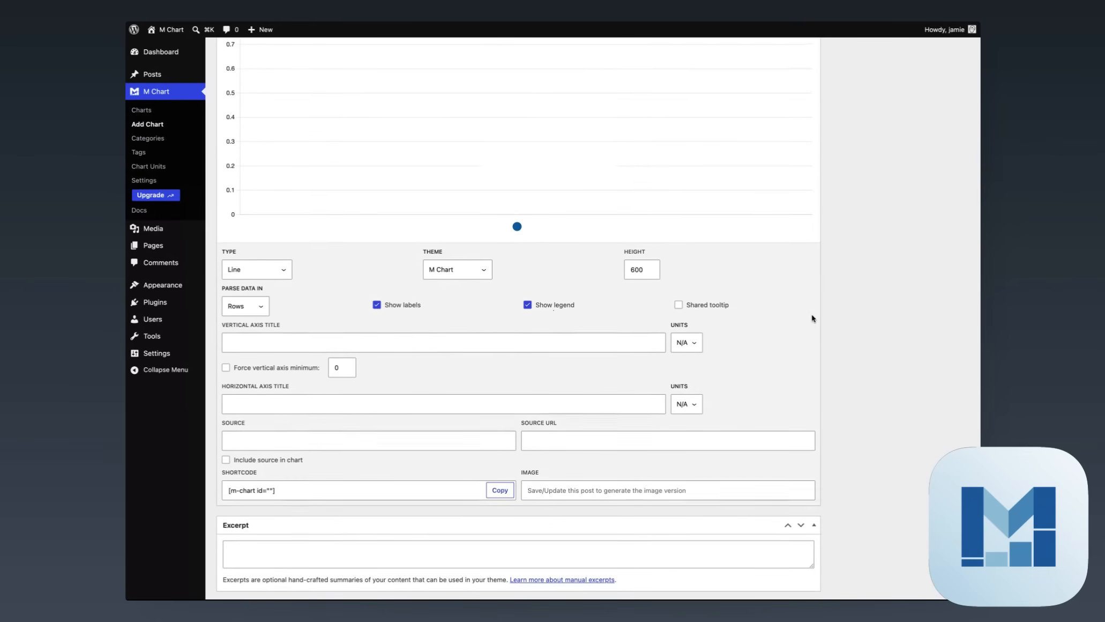
scroll(503, 338, "up", 9)
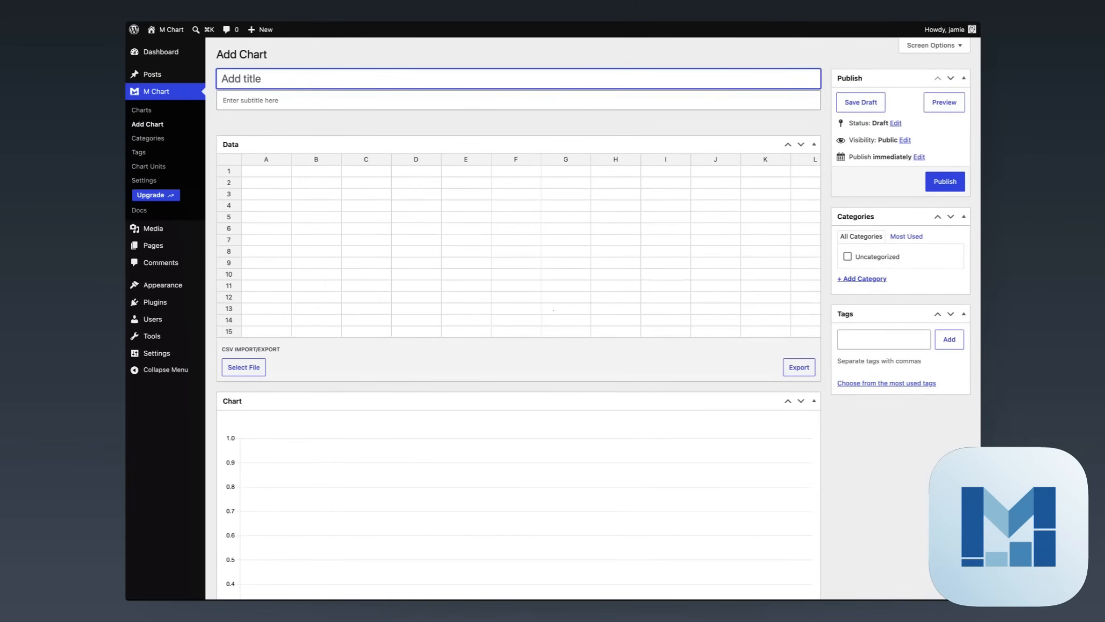
type("Favorite Colors")
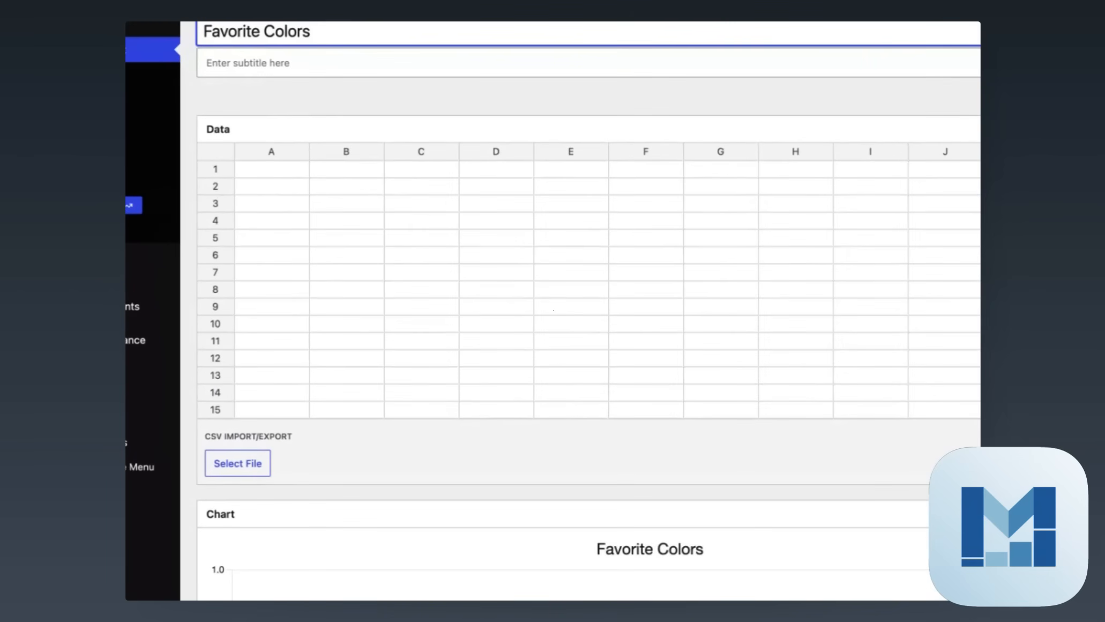
Fill column A with the labels Red, Blue and Green
left_click(257, 172)
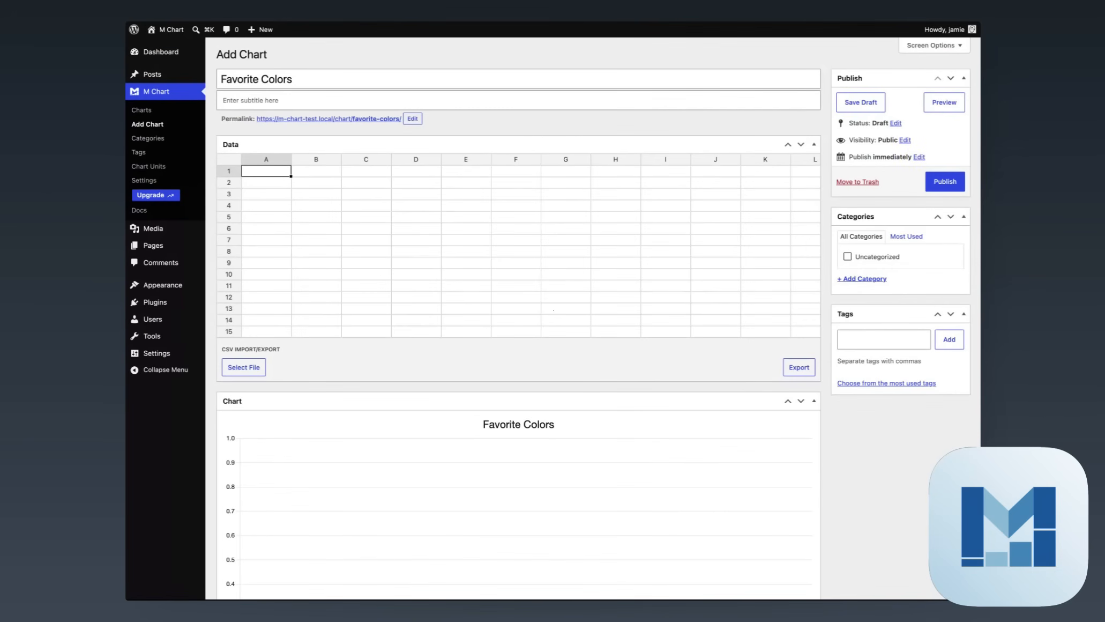
type("Red")
key("Tab")
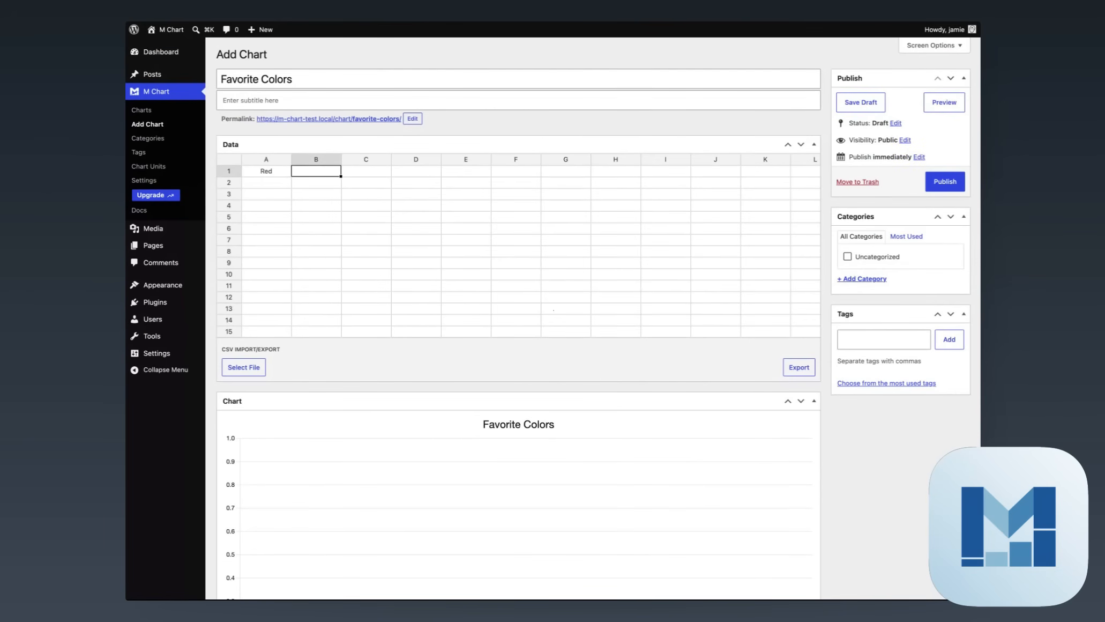
key("Return")
type("Blue")
key("Return")
type("Green")
key("Return")
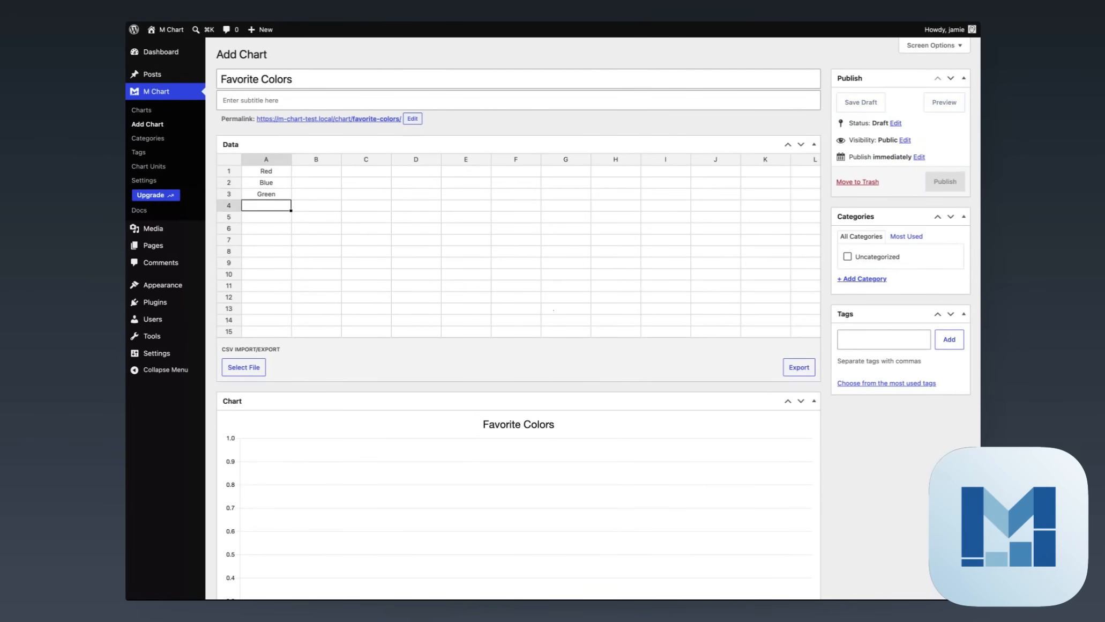
Fill column B with the values 50%, 25% and 25%
key("Up")
key("Up")
key("Up")
key("Right")
type("50%")
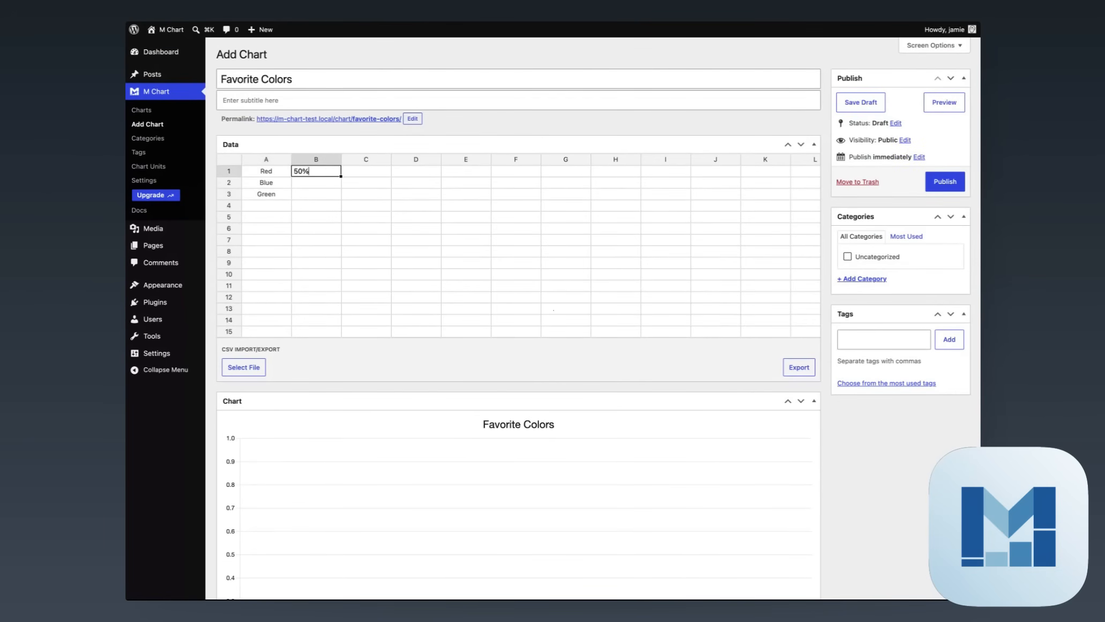
key("Return")
type("25%")
key("Return")
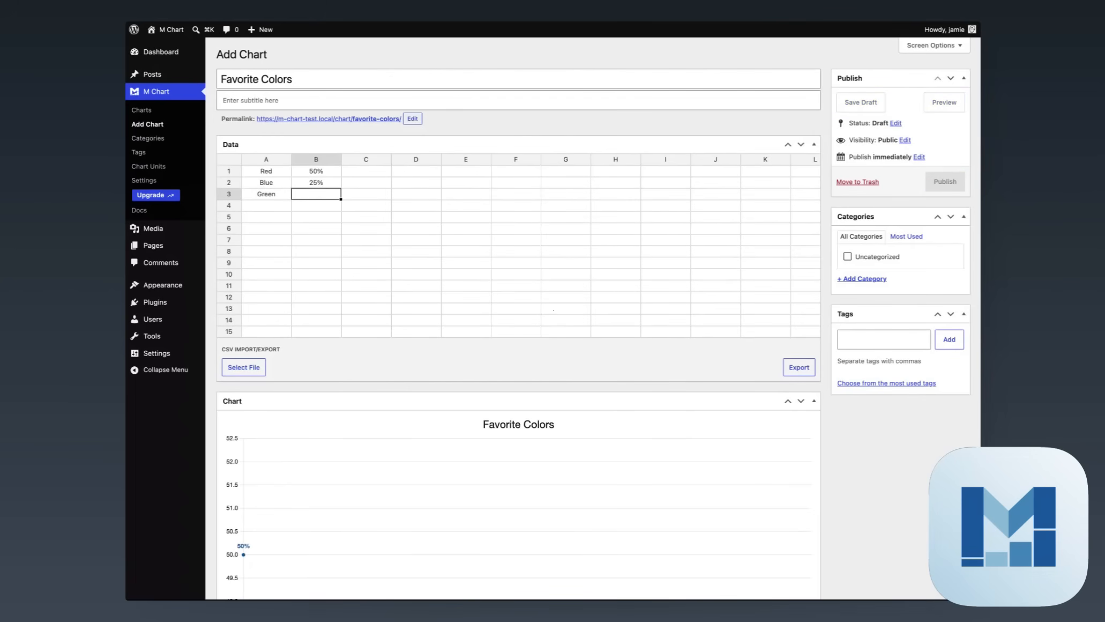
type("25%")
key("Return")
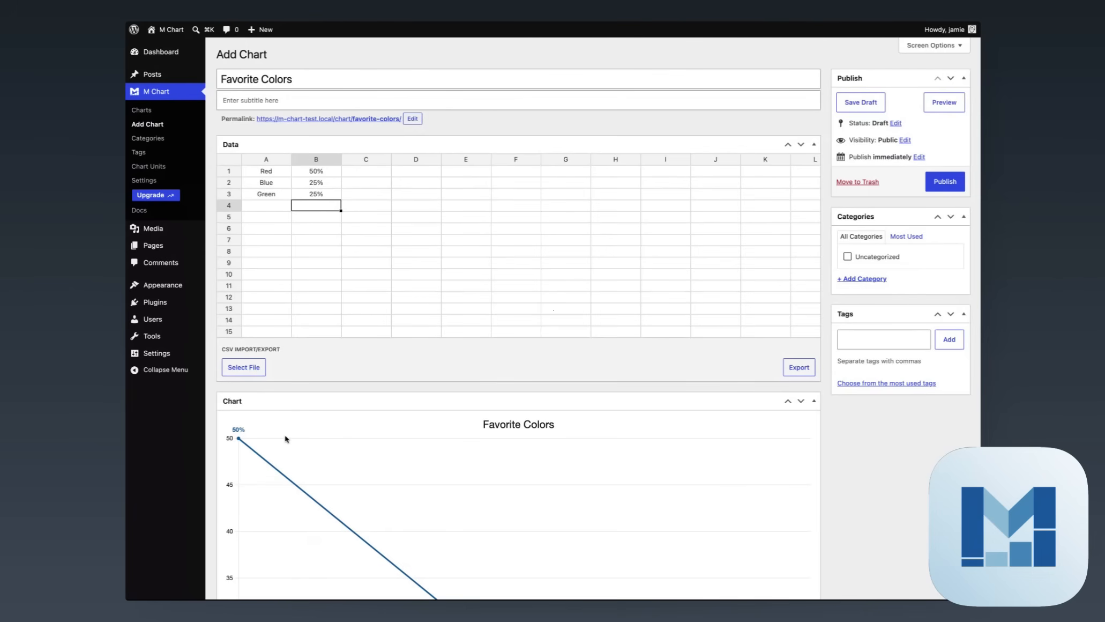
scroll(440, 371, "down", 1)
Change the chart Type from Line to Pie and review the resulting pie
scroll(440, 371, "down", 5)
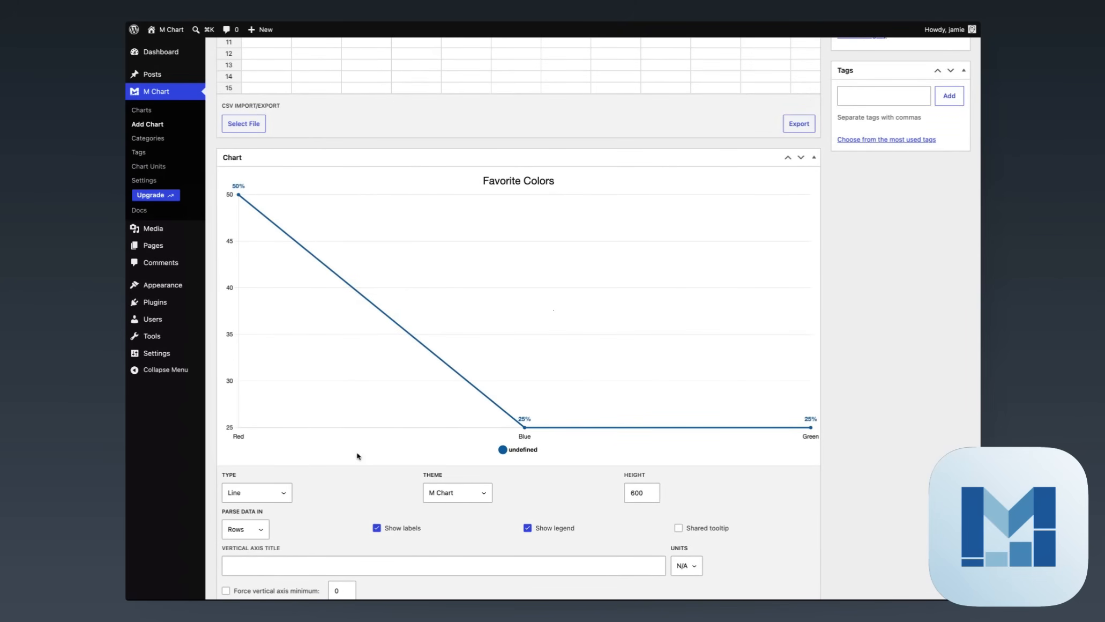
scroll(336, 402, "up", 4)
scroll(336, 402, "down", 5)
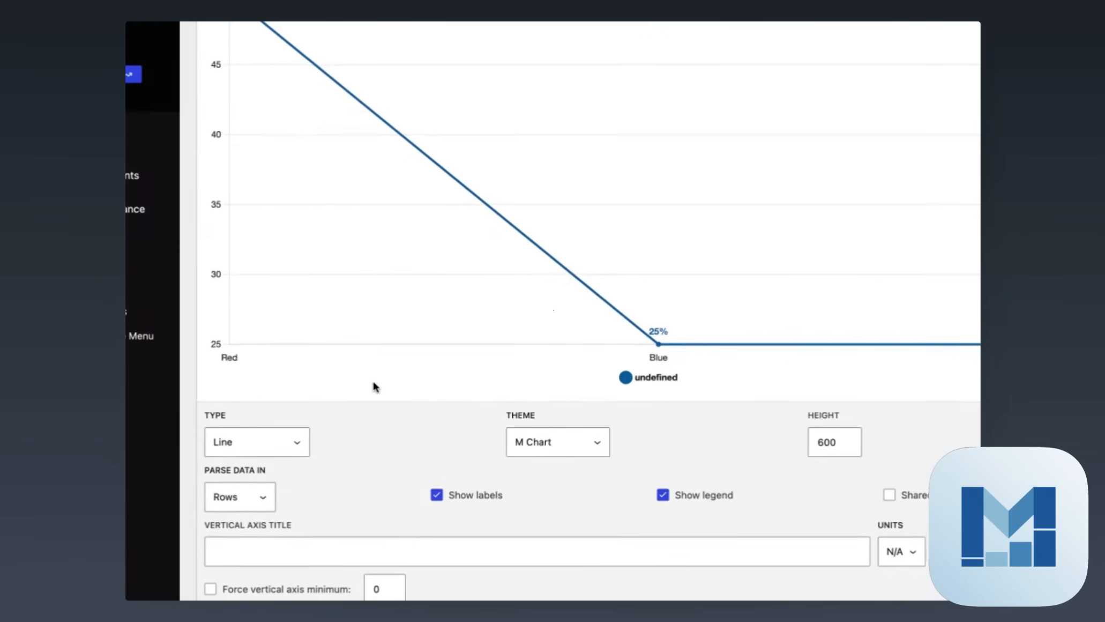
left_click(259, 441)
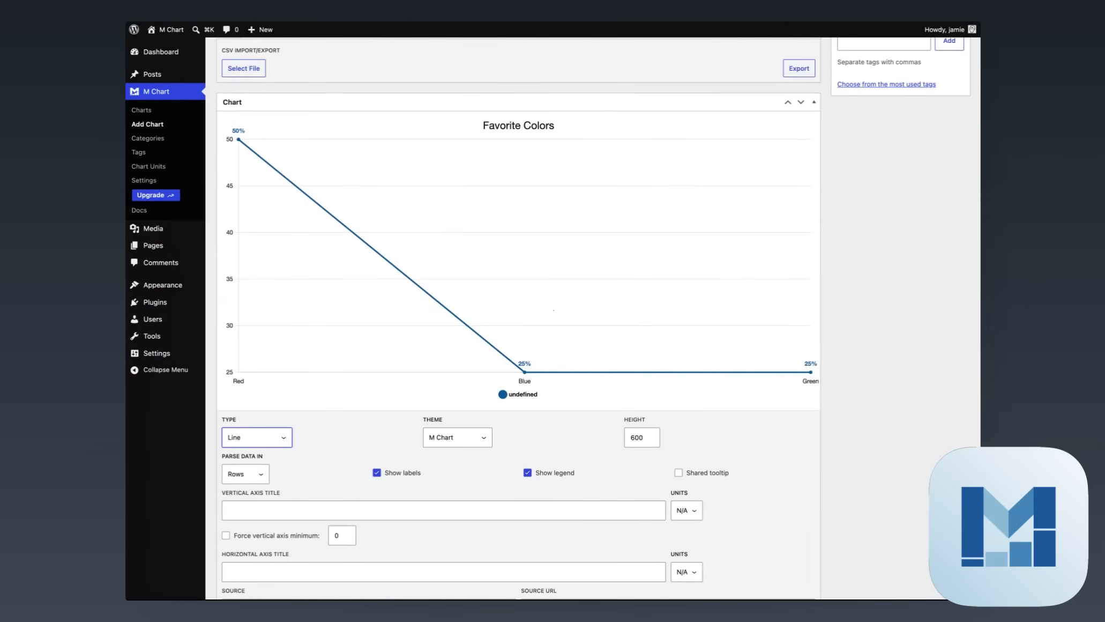
left_click(257, 517)
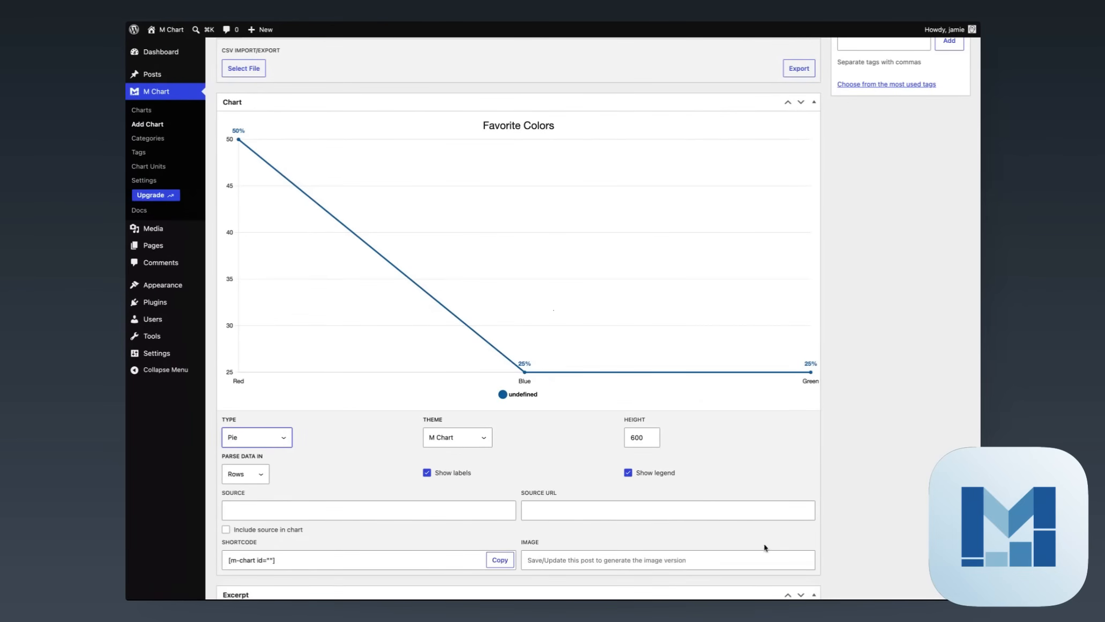
scroll(772, 445, "up", 3)
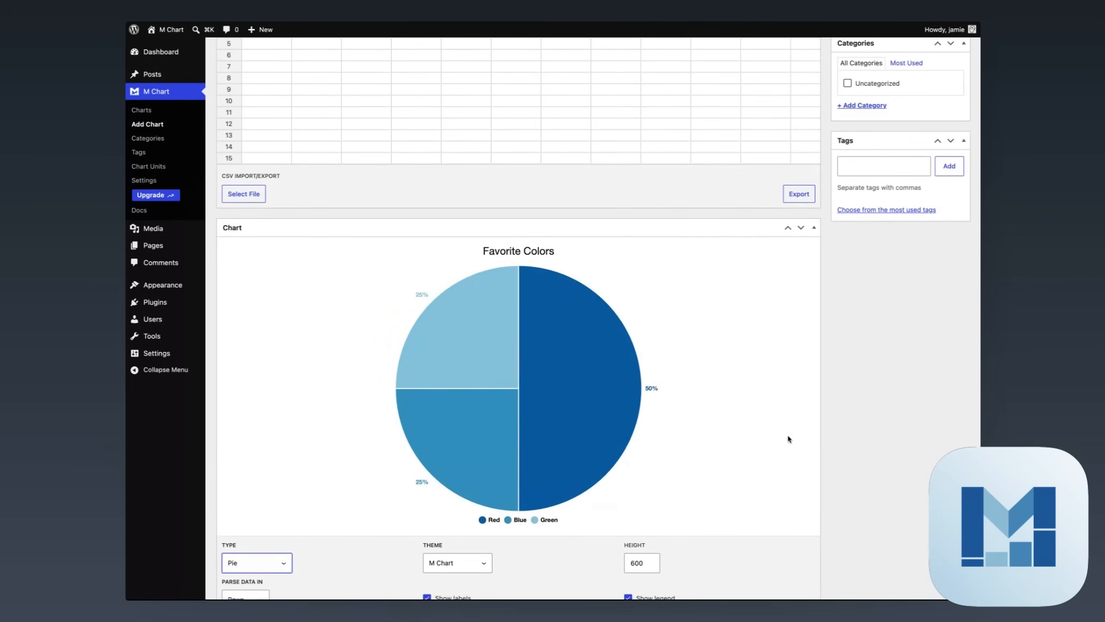
scroll(789, 441, "down", 3)
scroll(376, 270, "up", 7)
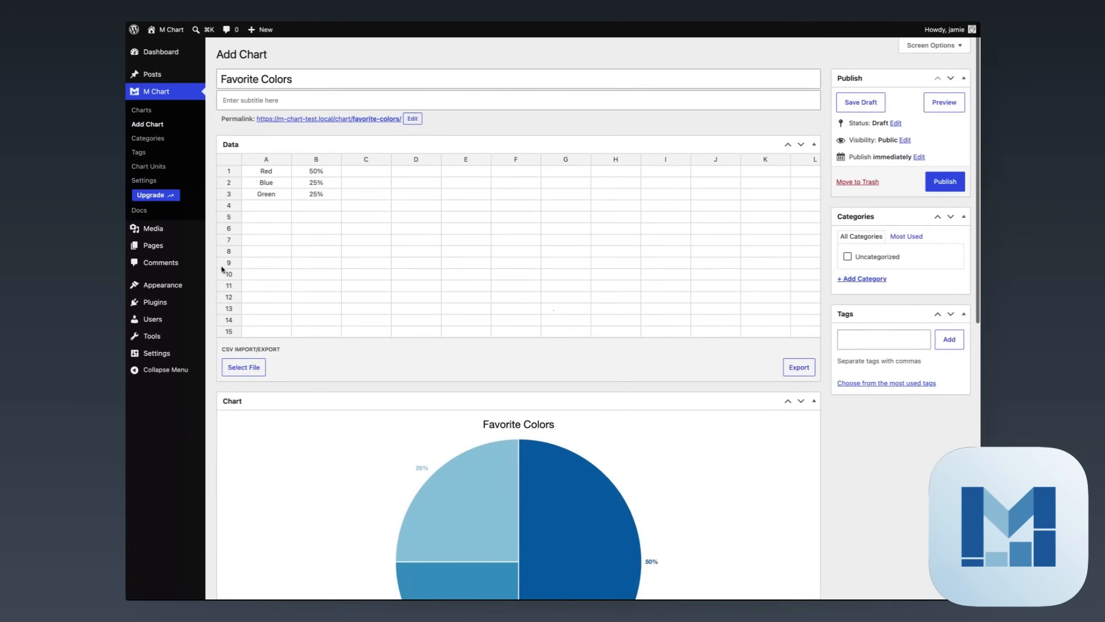
scroll(363, 431, "down", 7)
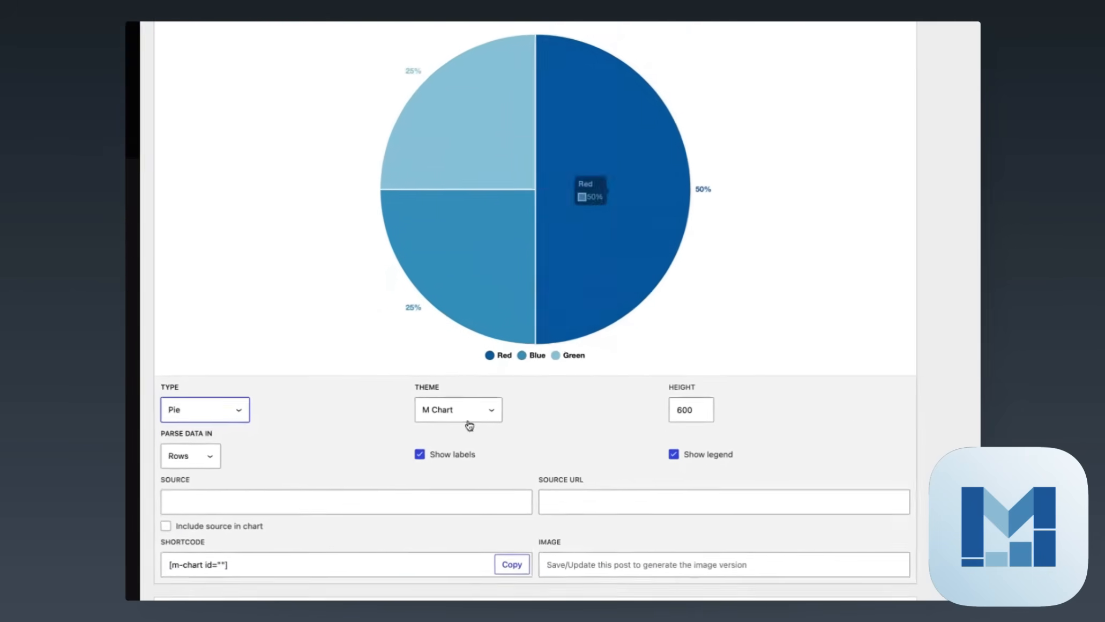
Uncheck Show labels to remove the percentage labels from the pie slices
left_click(452, 455)
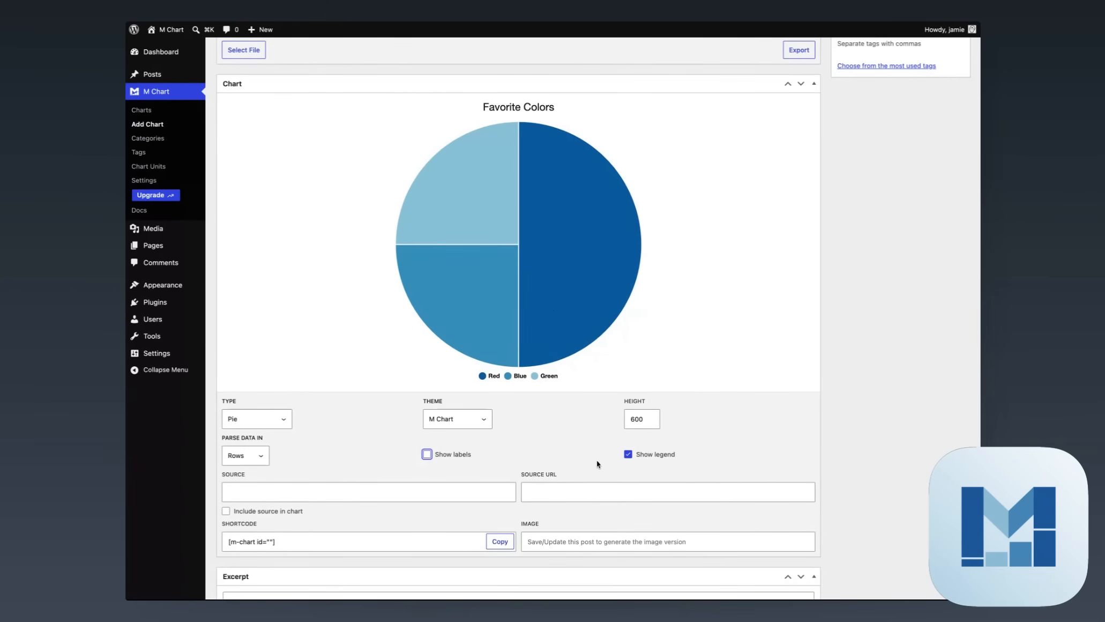
scroll(597, 459, "up", 6)
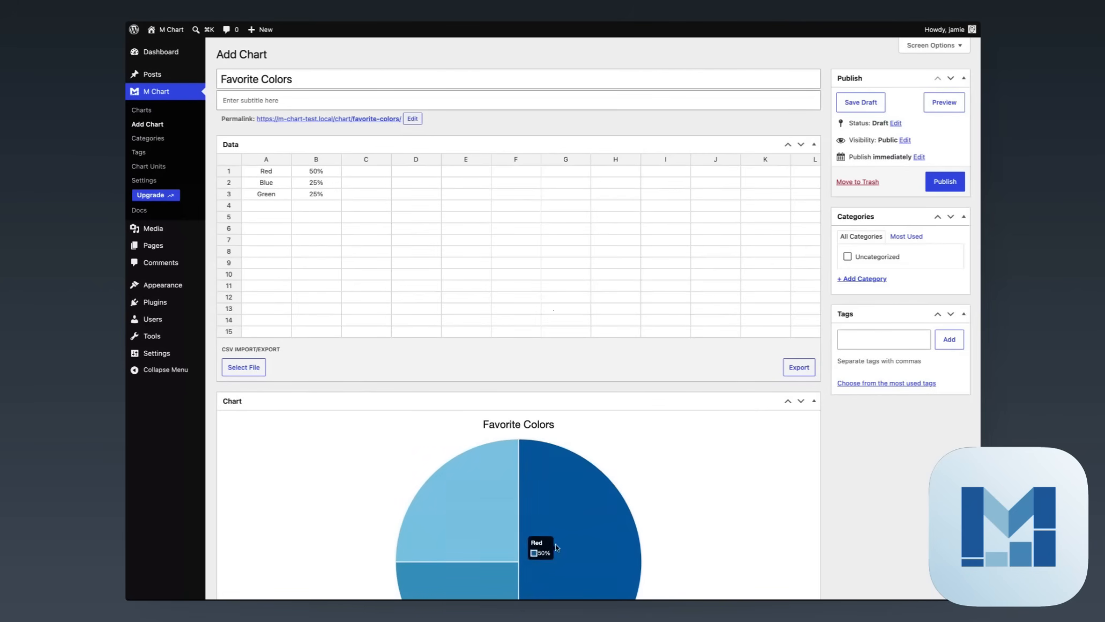
scroll(490, 504, "down", 2)
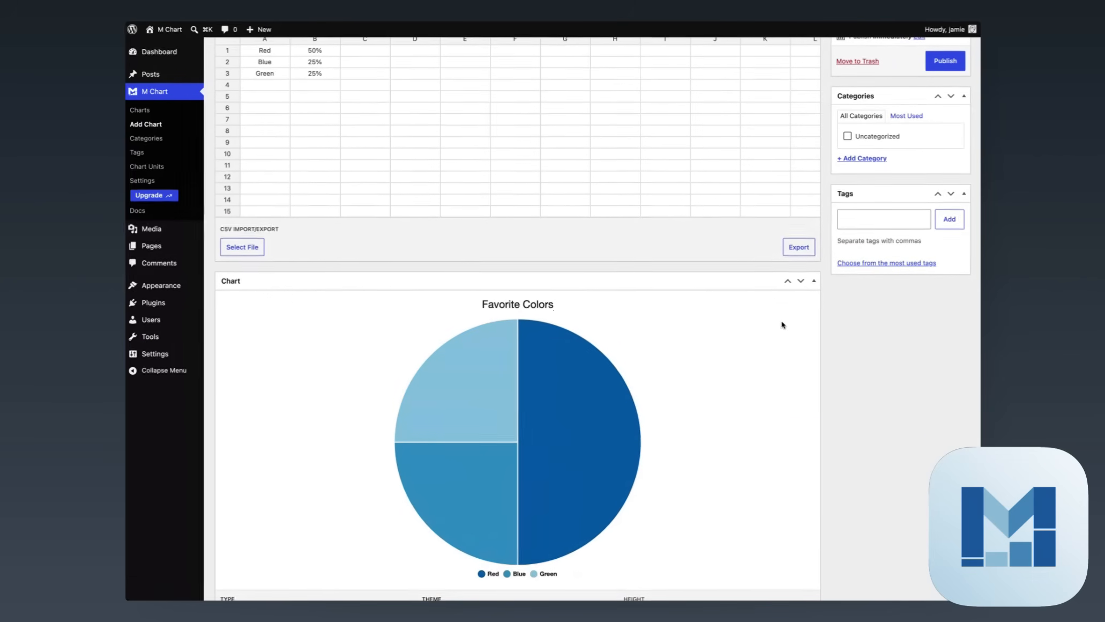
scroll(782, 323, "up", 2)
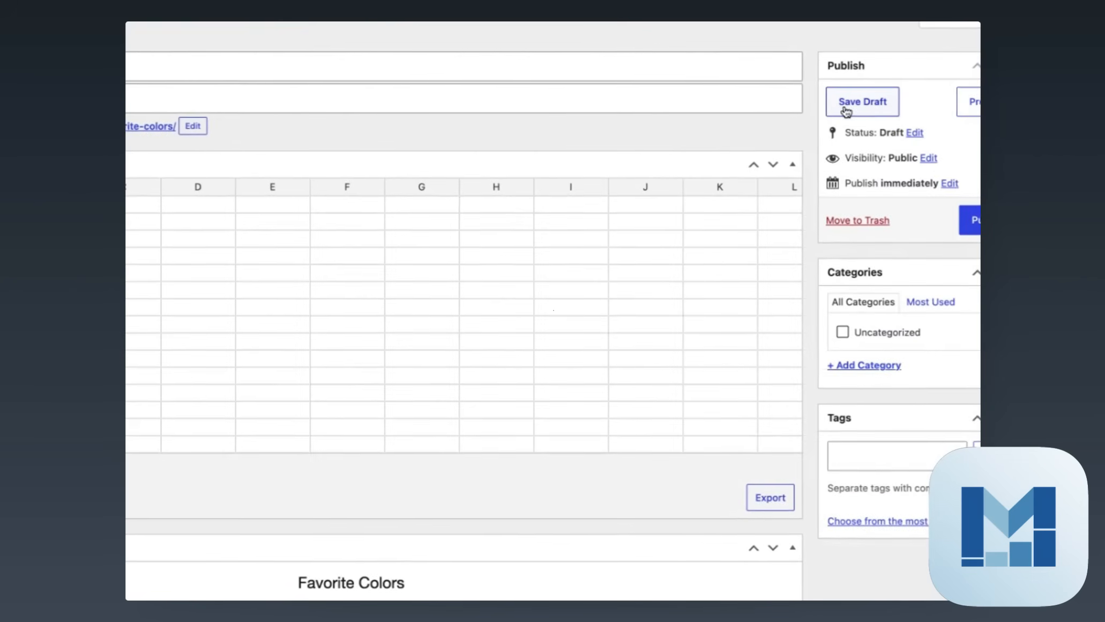
Save the Favorite Colors chart as a draft
left_click(846, 111)
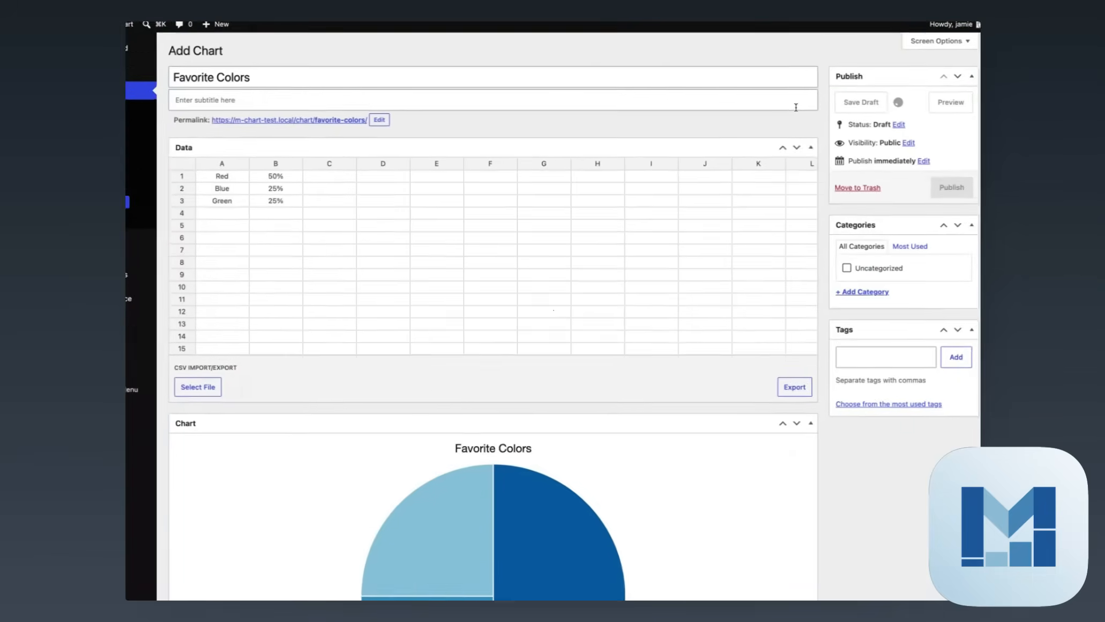
scroll(582, 193, "down", 10)
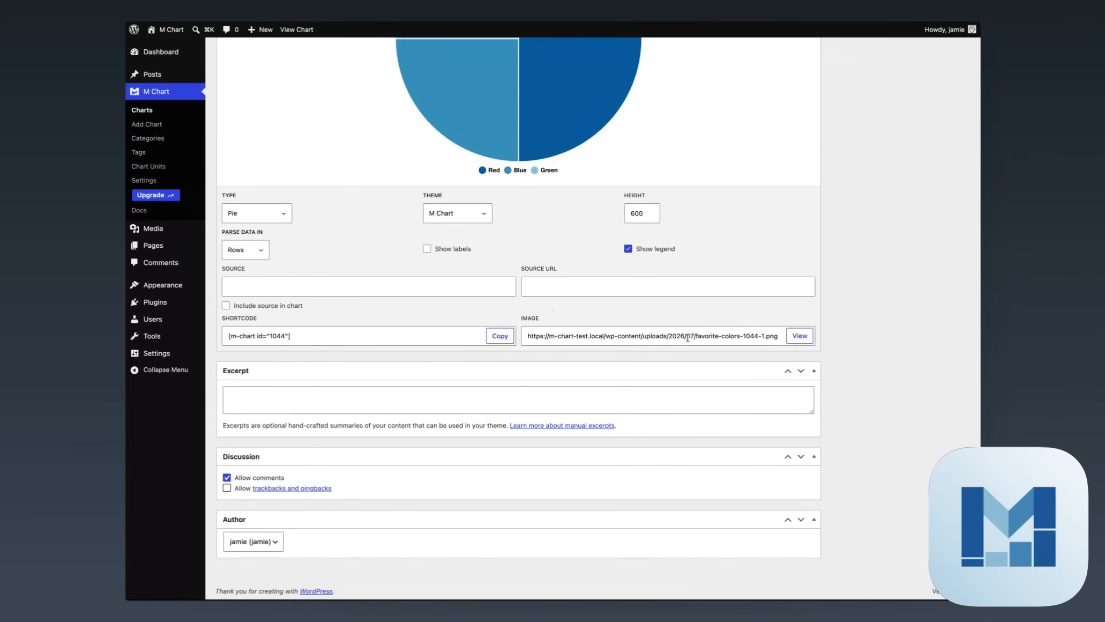
left_click(757, 335)
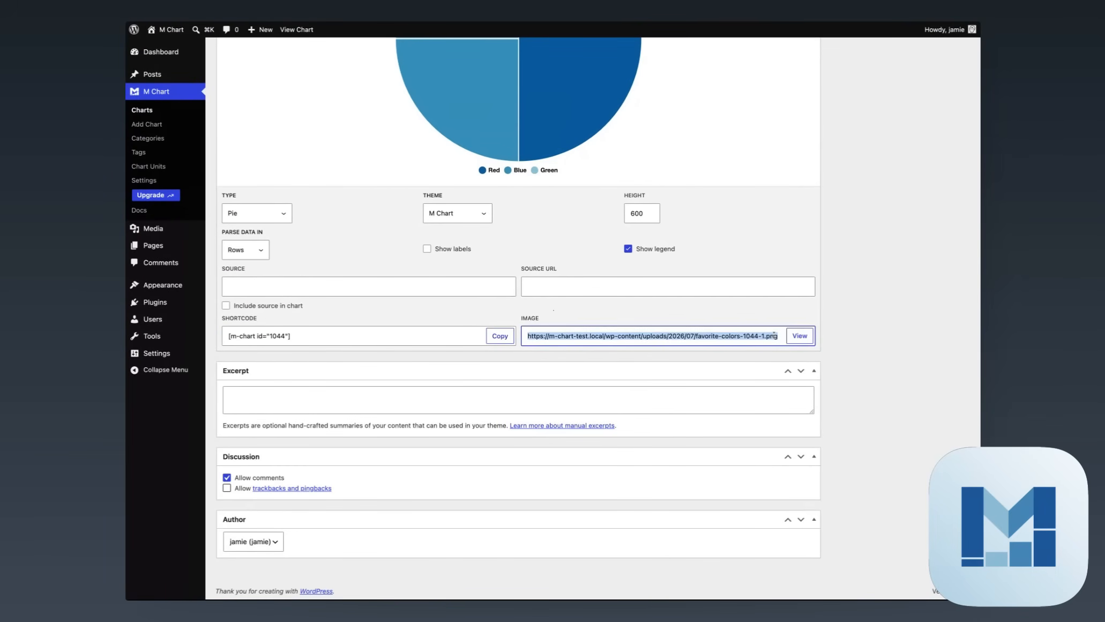
left_click(850, 339)
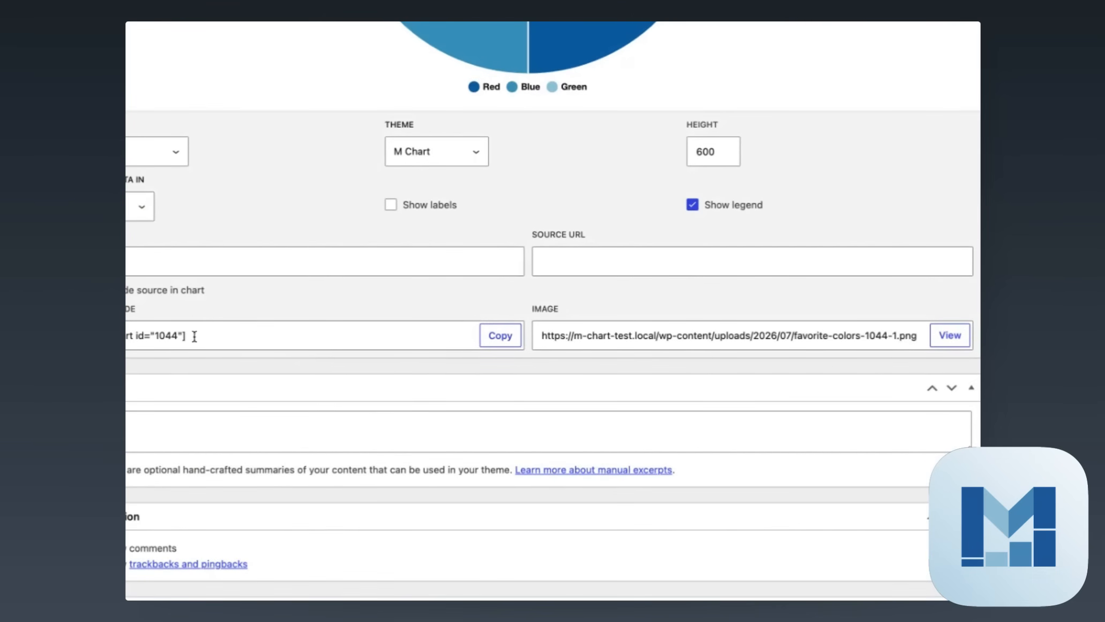
Copy the chart's shortcode [m-chart id="1044"] and return to the page top
left_click(498, 340)
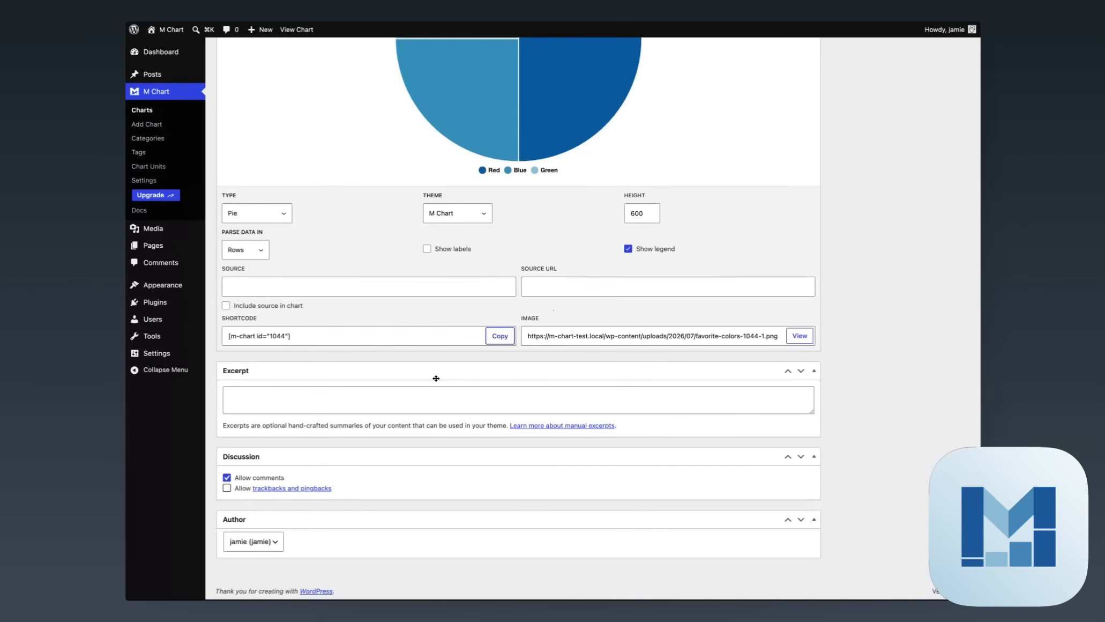
scroll(506, 385, "up", 10)
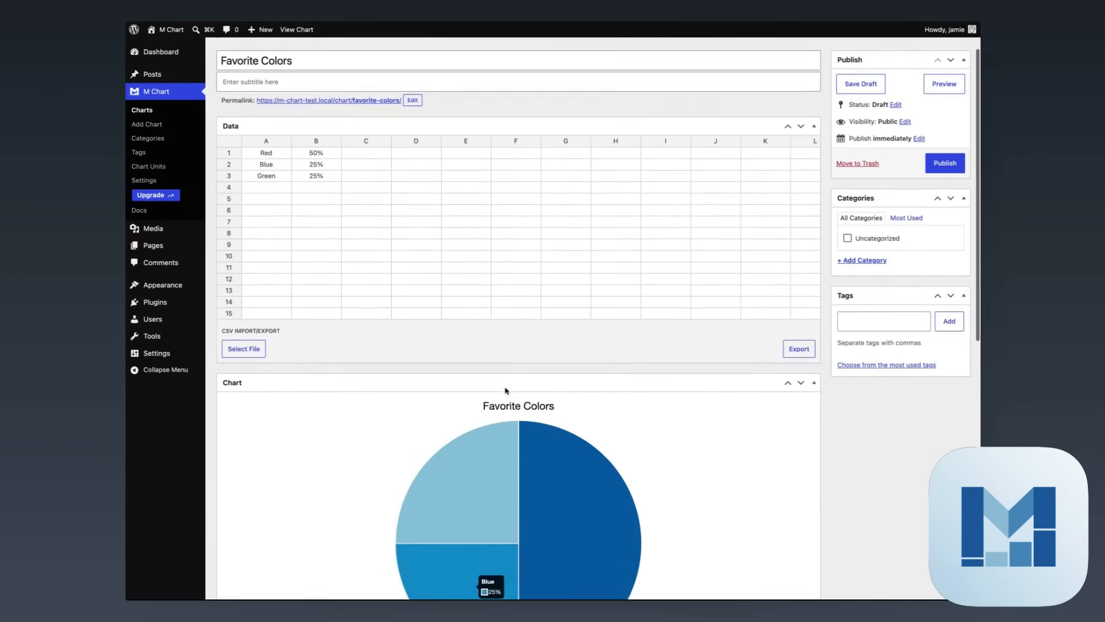
scroll(505, 390, "up", 2)
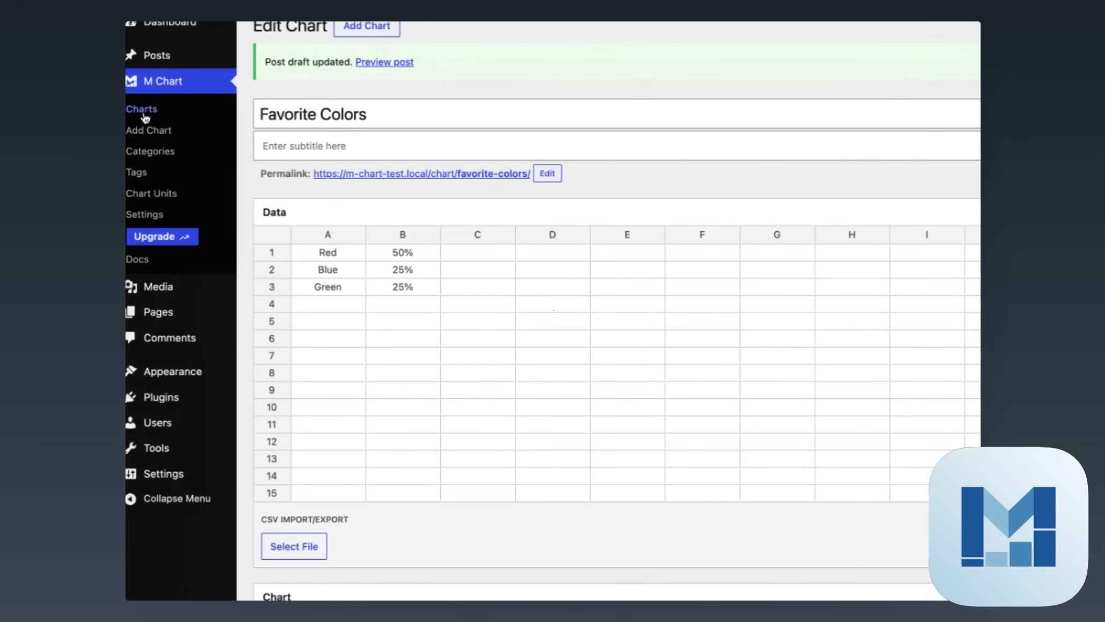
From the Charts list, open 'Cucumber yield by top producer country, 2014-2023' for editing
left_click(145, 111)
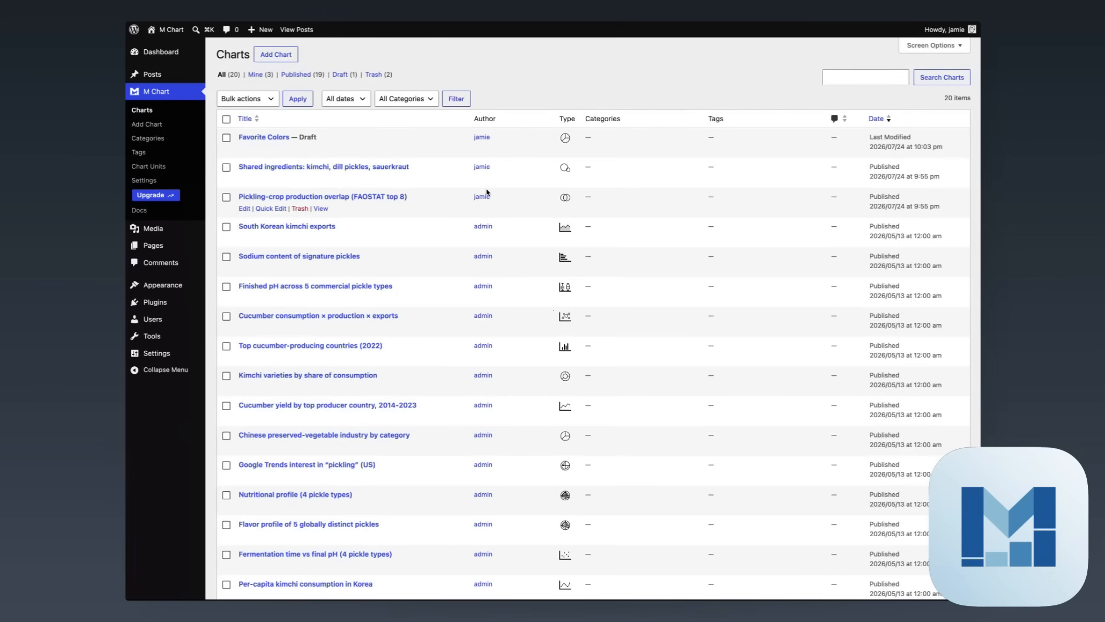
scroll(482, 188, "down", 5)
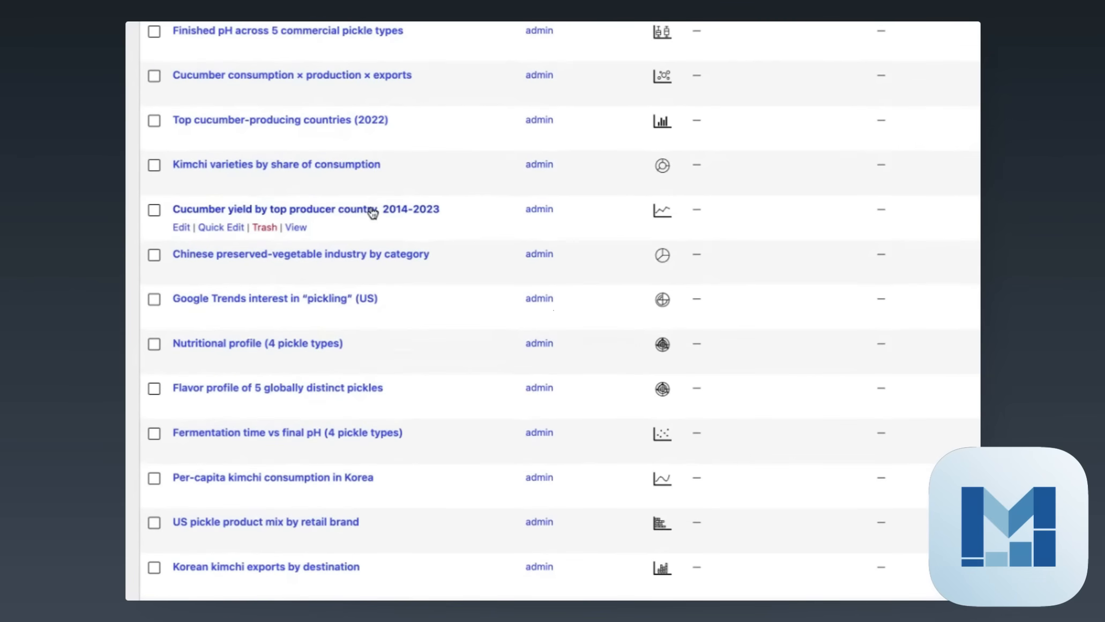
left_click(373, 212)
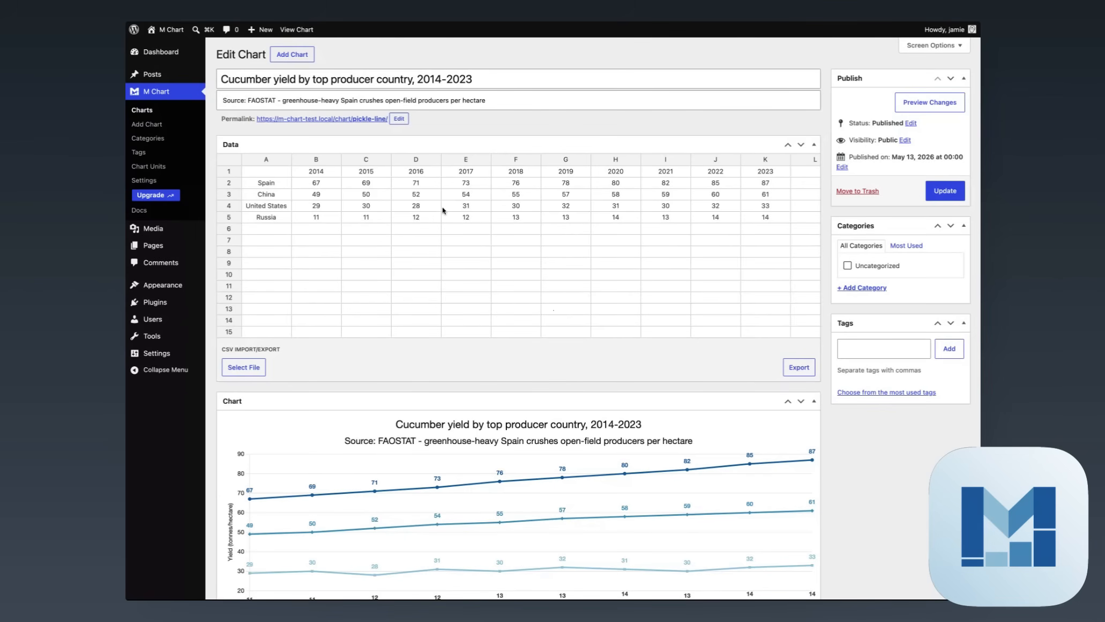
scroll(451, 225, "down", 5)
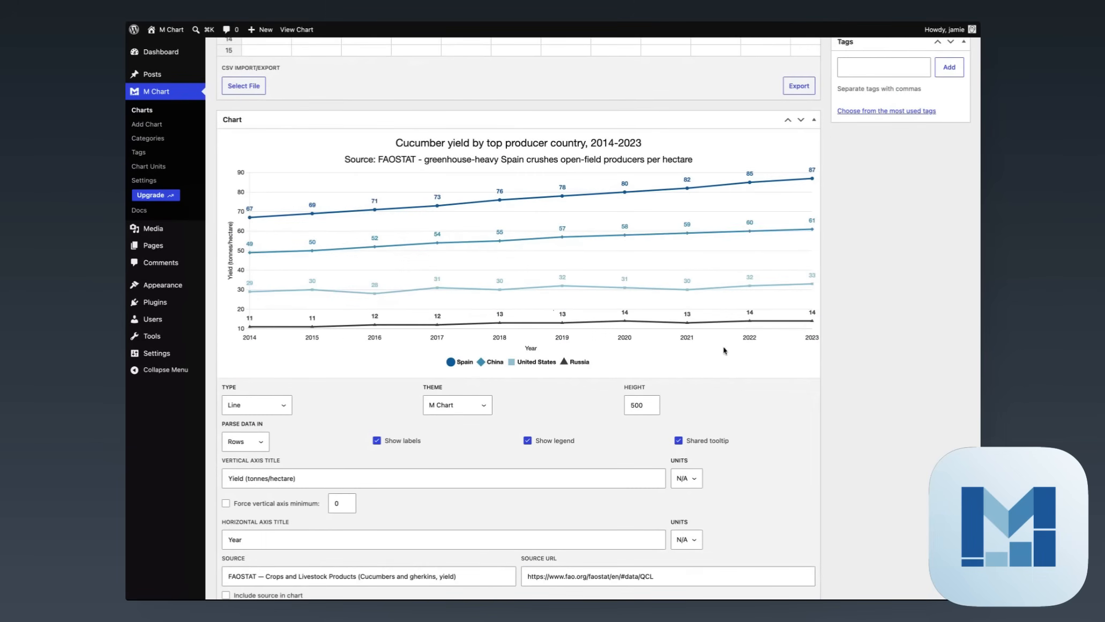
scroll(899, 351, "up", 4)
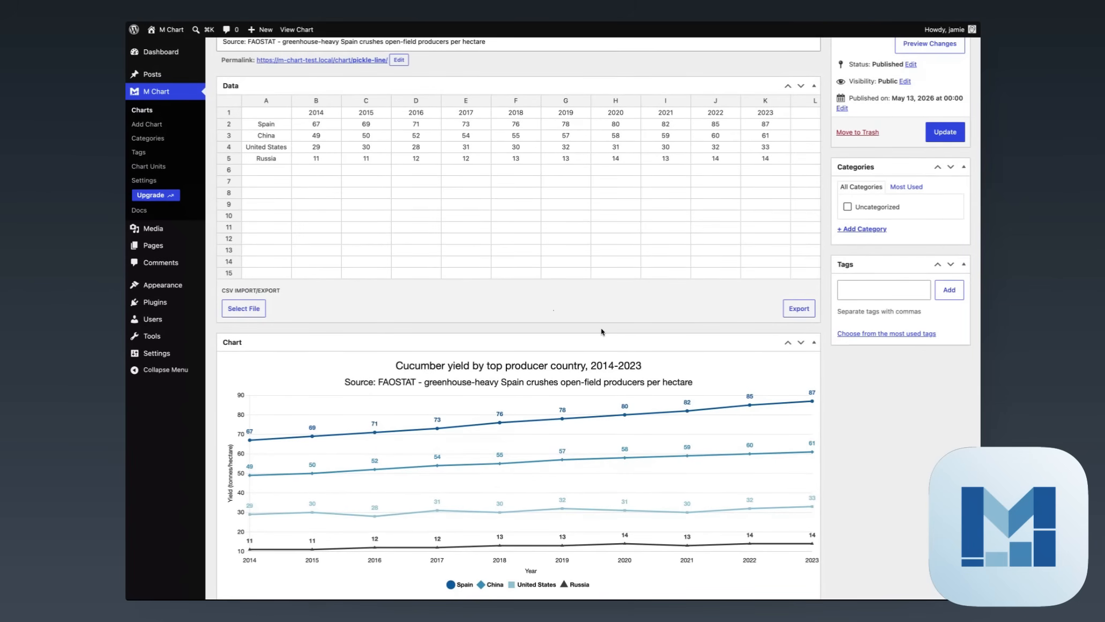
scroll(553, 316, "down", 3)
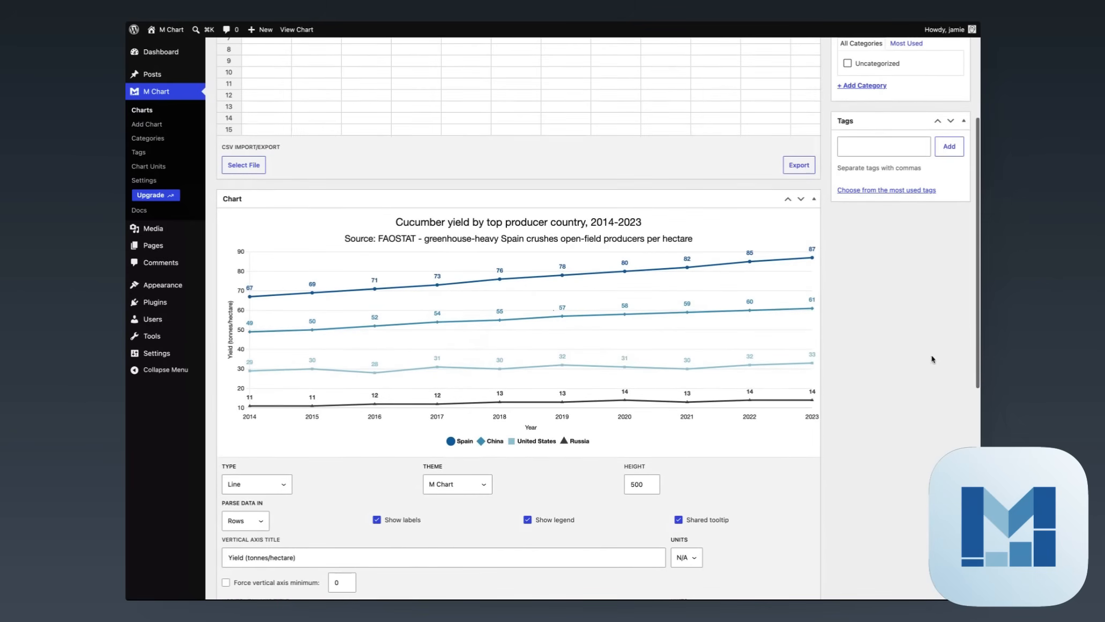
scroll(822, 281, "up", 4)
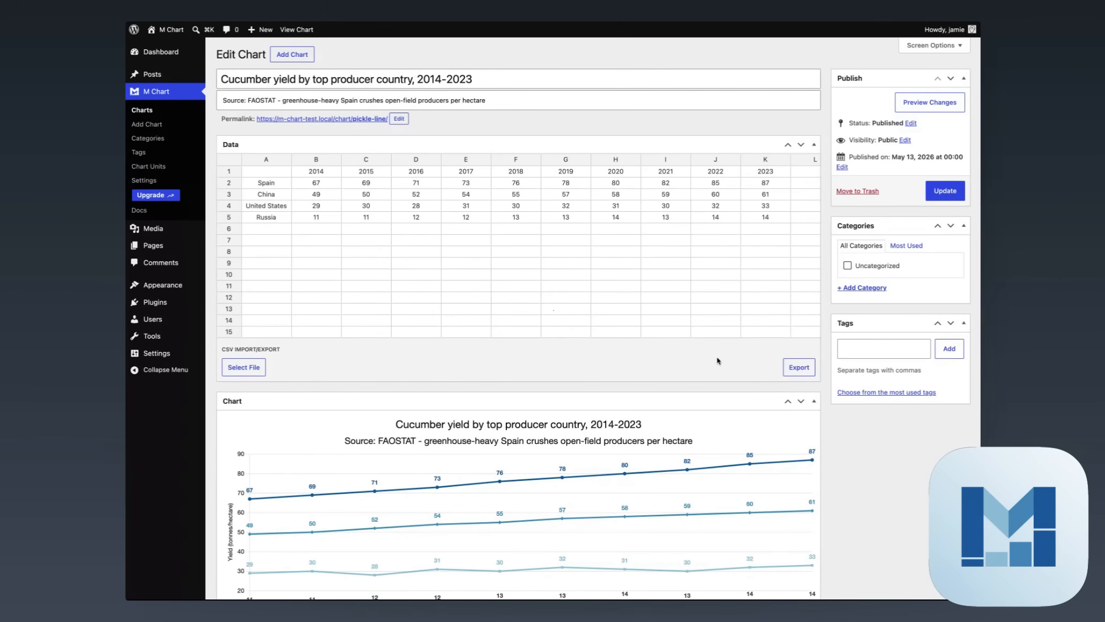
scroll(594, 353, "down", 5)
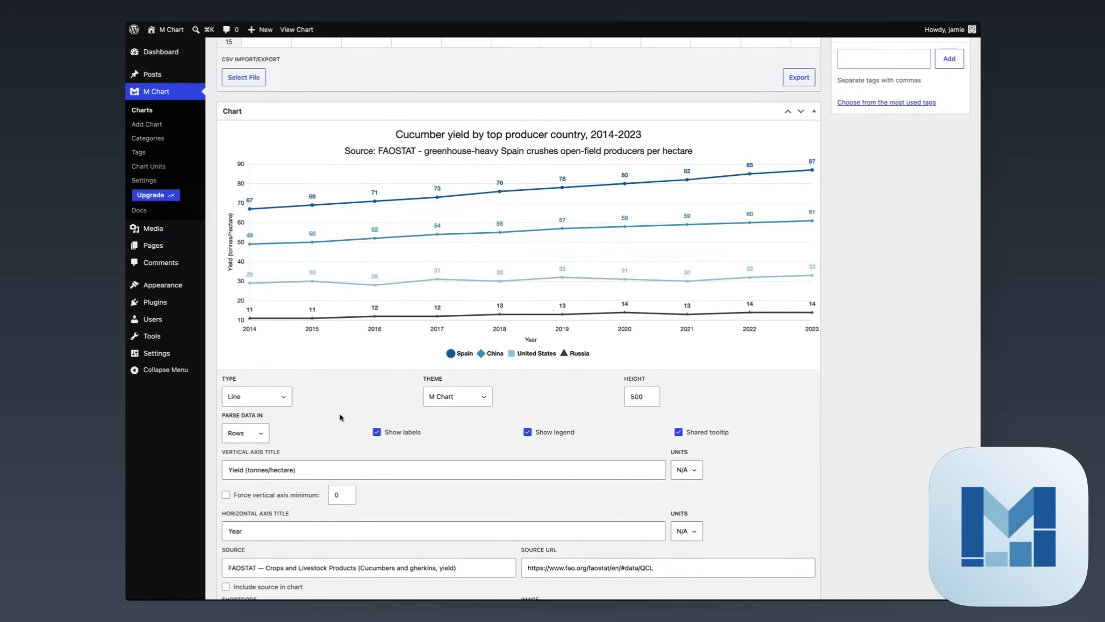
scroll(343, 421, "up", 5)
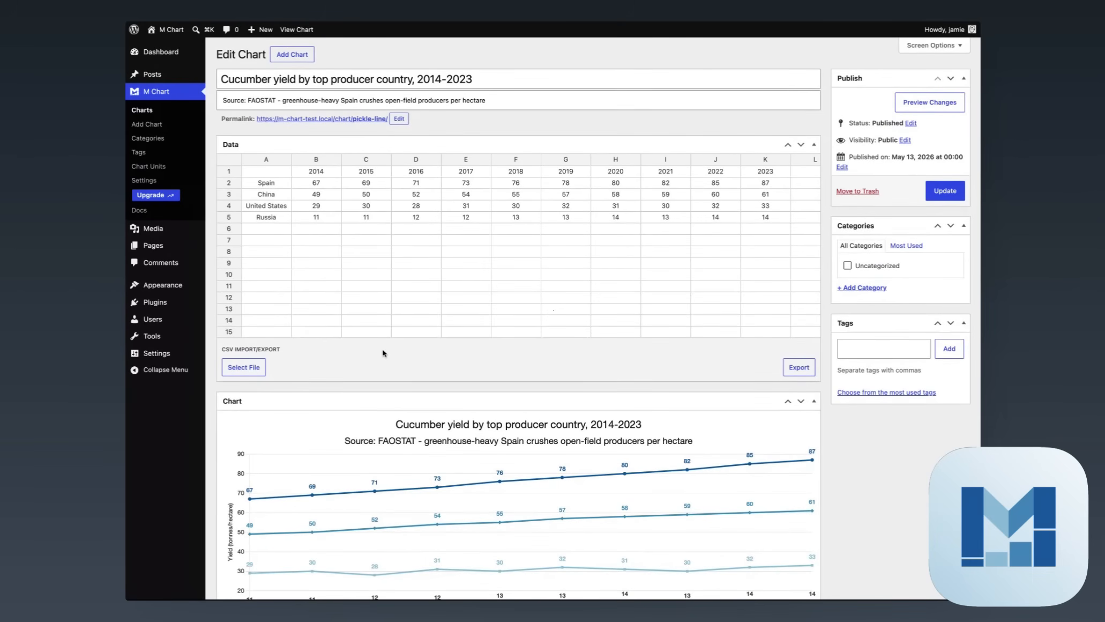
scroll(317, 353, "down", 12)
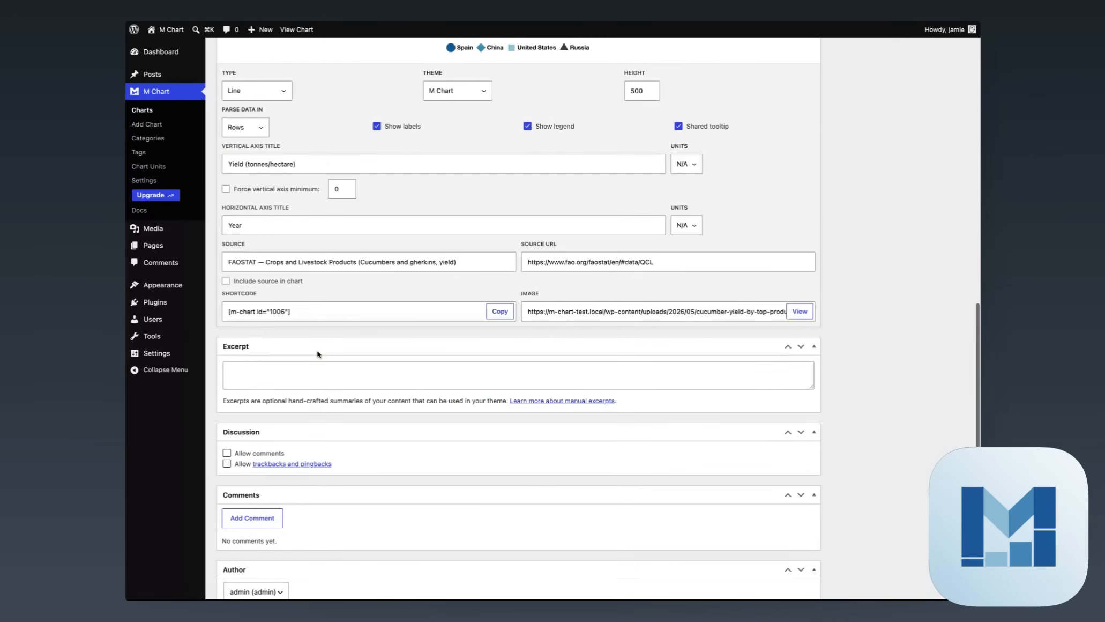
scroll(317, 353, "up", 3)
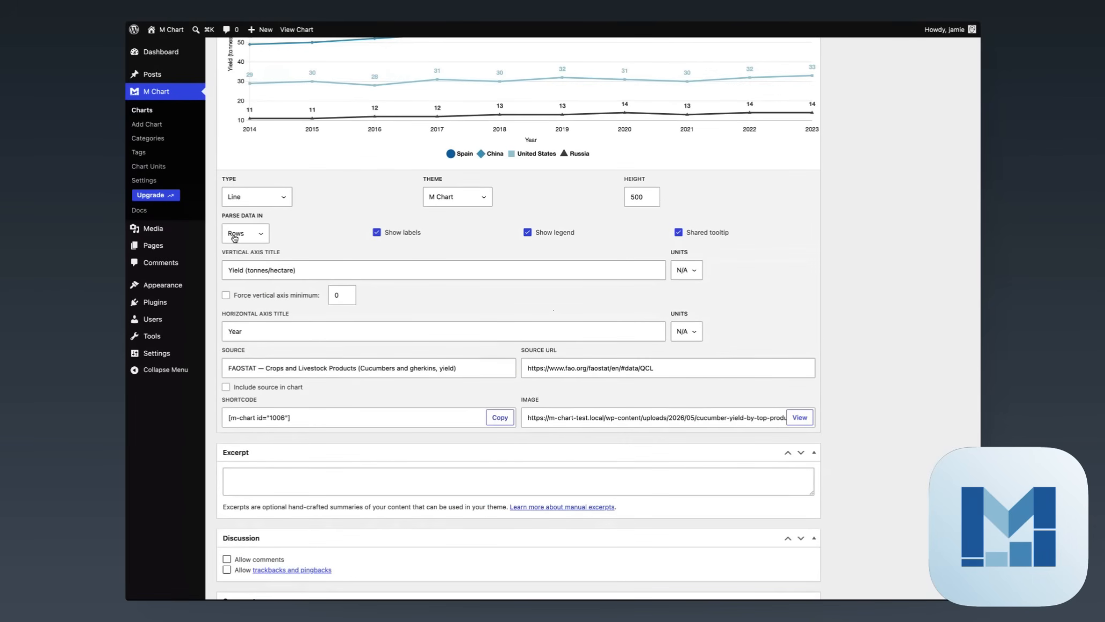
scroll(305, 240, "up", 5)
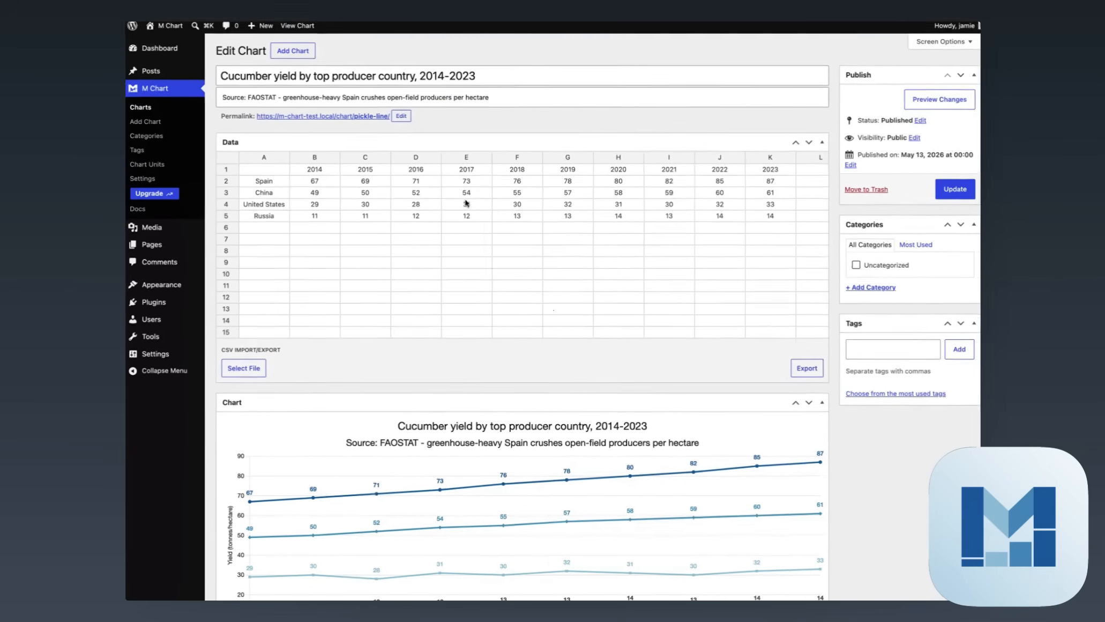
Set Parse Data In to Columns and review the transposed cucumber chart
scroll(531, 383, "down", 10)
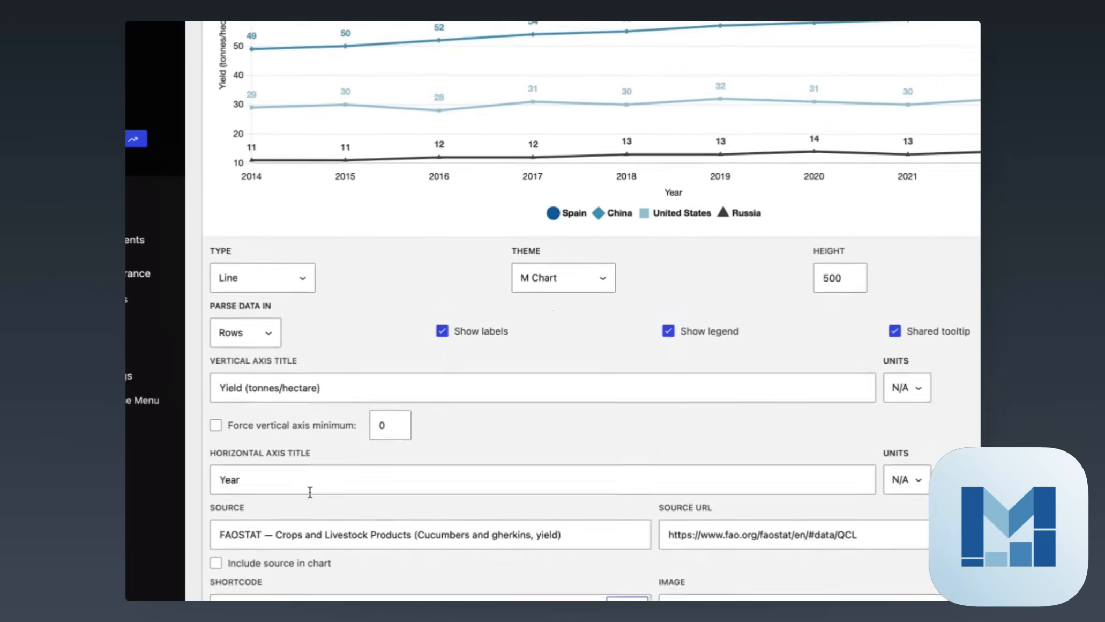
left_click(247, 315)
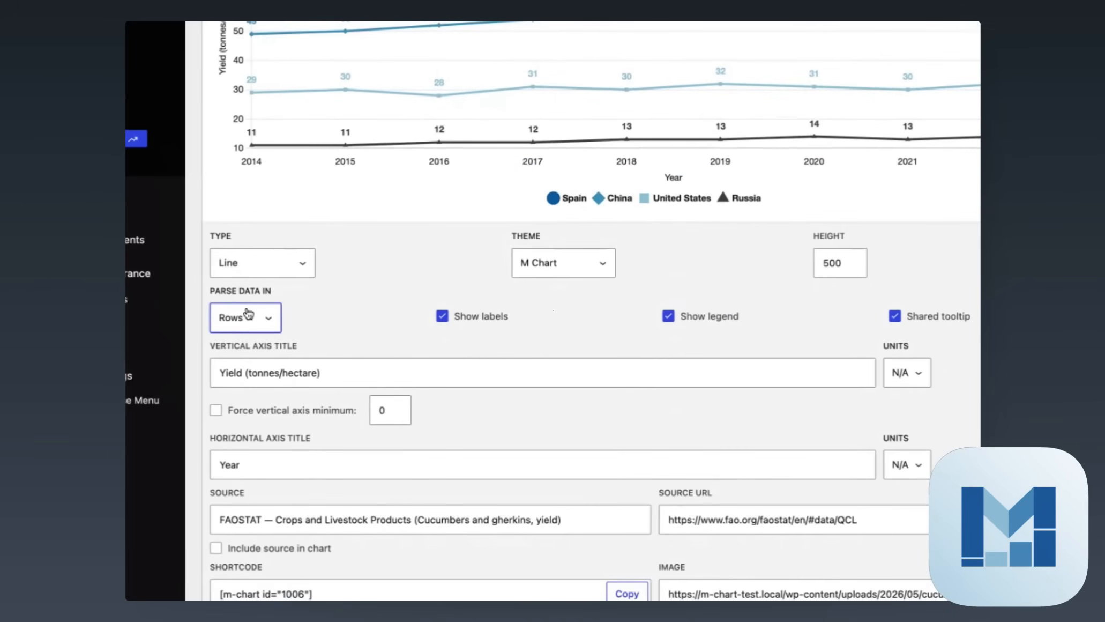
left_click(246, 310)
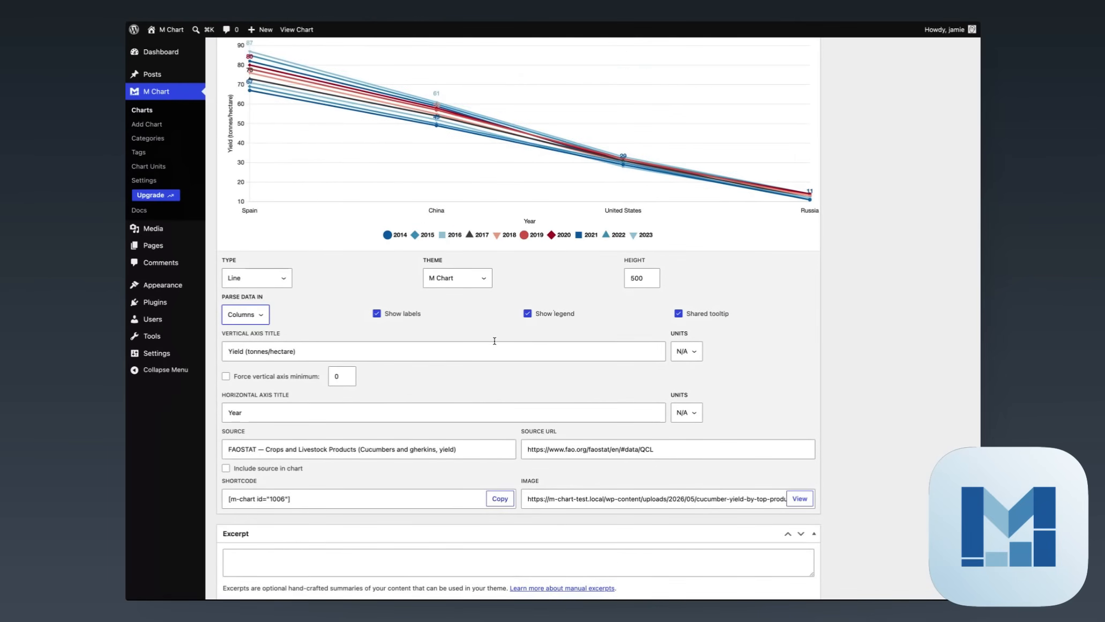
scroll(494, 353, "up", 8)
scroll(507, 423, "down", 3)
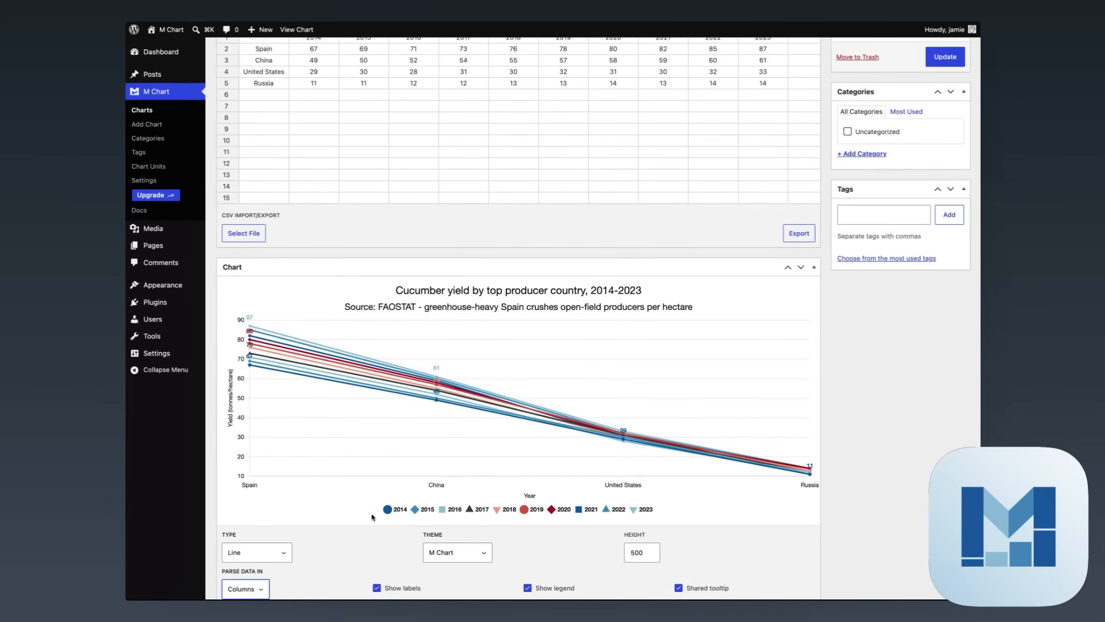
scroll(370, 515, "down", 6)
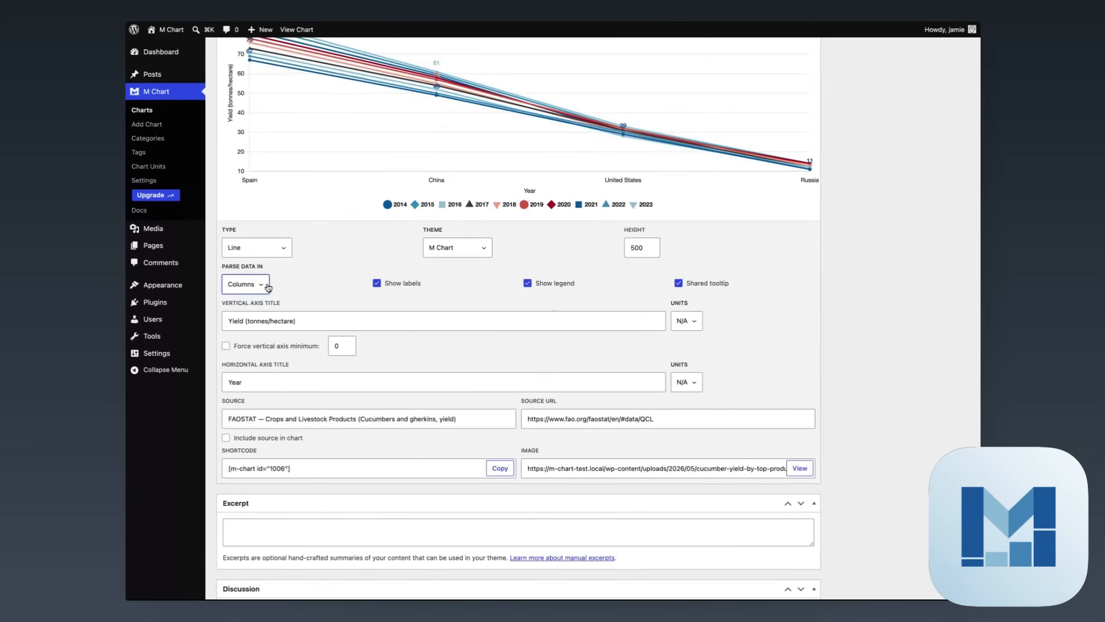
scroll(321, 280, "up", 9)
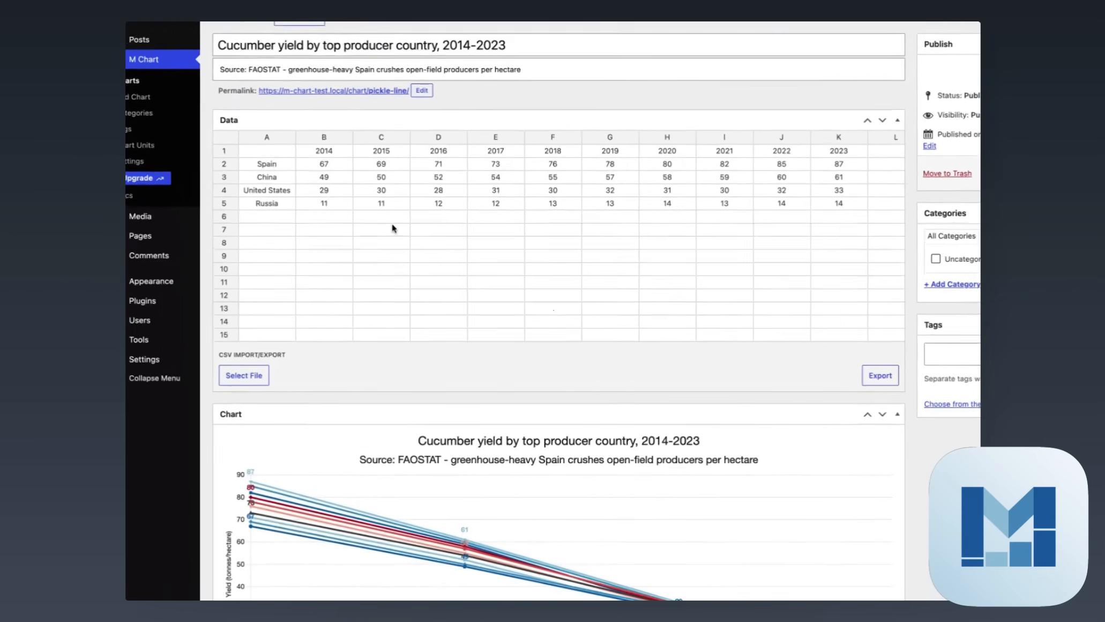
scroll(397, 435, "down", 5)
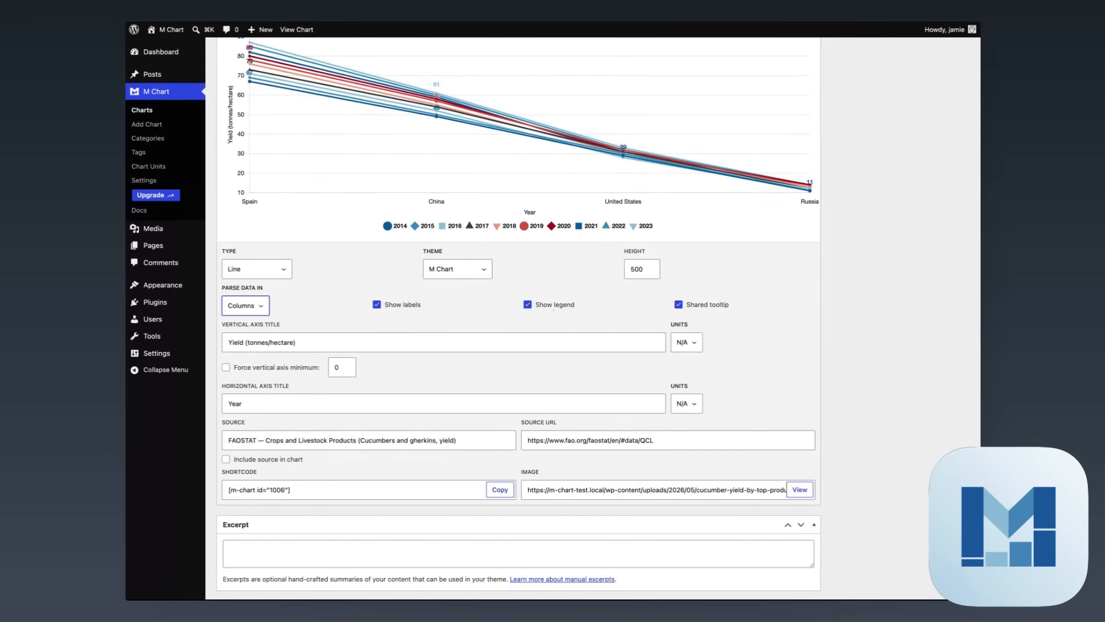
Switch Parse Data In back to Rows and return to the Charts list
left_click(223, 327)
scroll(796, 396, "up", 2)
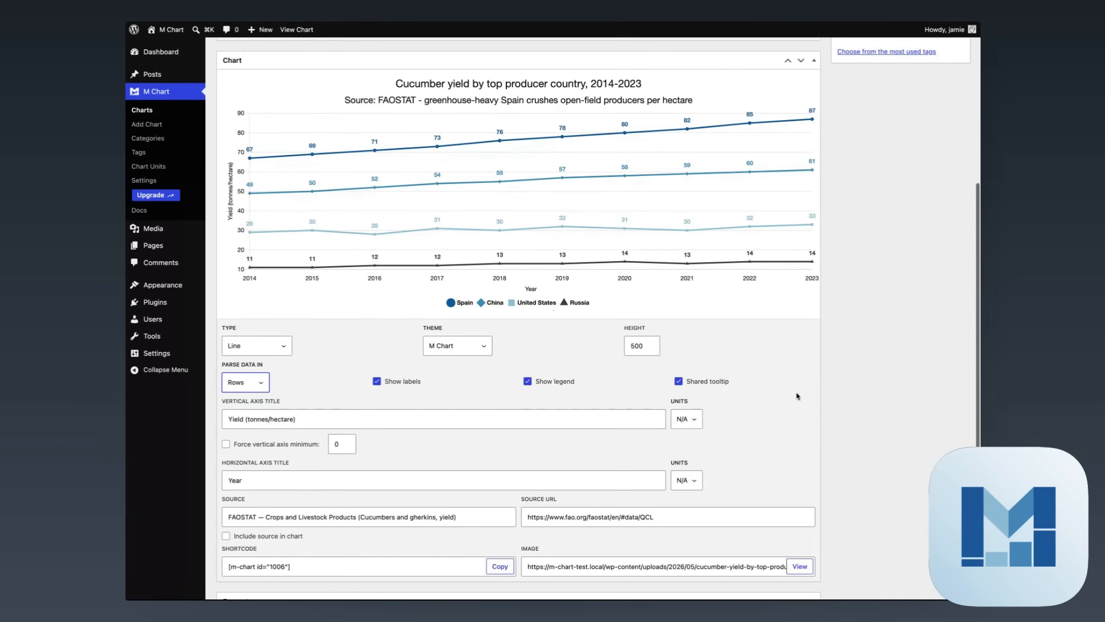
scroll(796, 395, "up", 8)
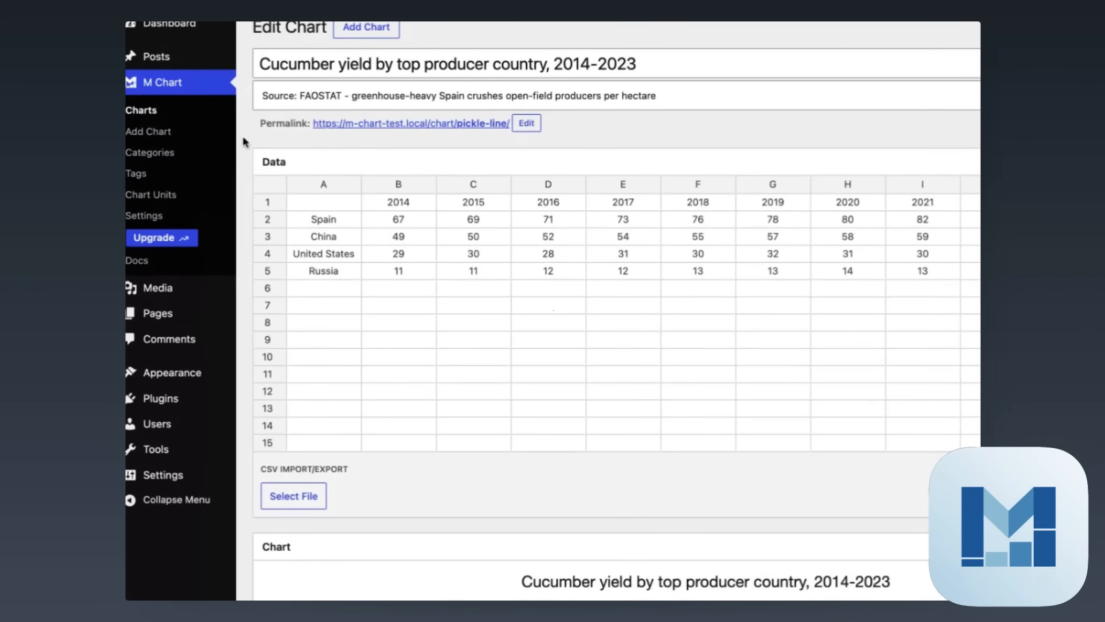
left_click(143, 111)
Open the table olive producers treemap chart for editing
scroll(538, 224, "down", 5)
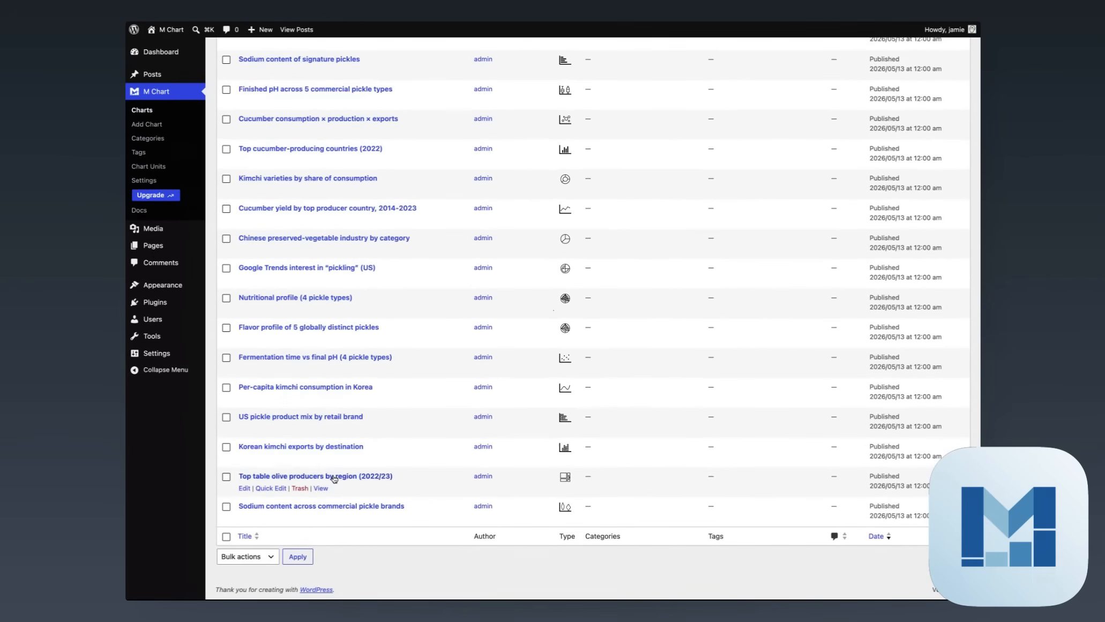
left_click(334, 476)
scroll(590, 525, "down", 3)
scroll(838, 456, "down", 3)
scroll(839, 455, "up", 5)
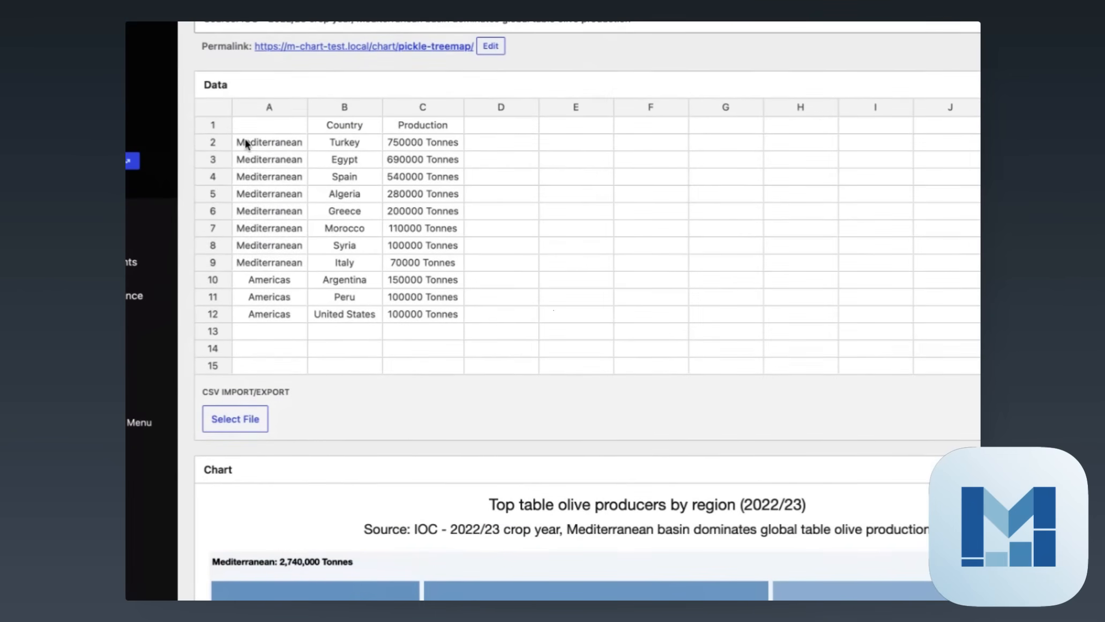
Select the Mediterranean rows in A2:A9, B2:B9, C2:C9, then C10:C11
left_click_drag(250, 180, 285, 306)
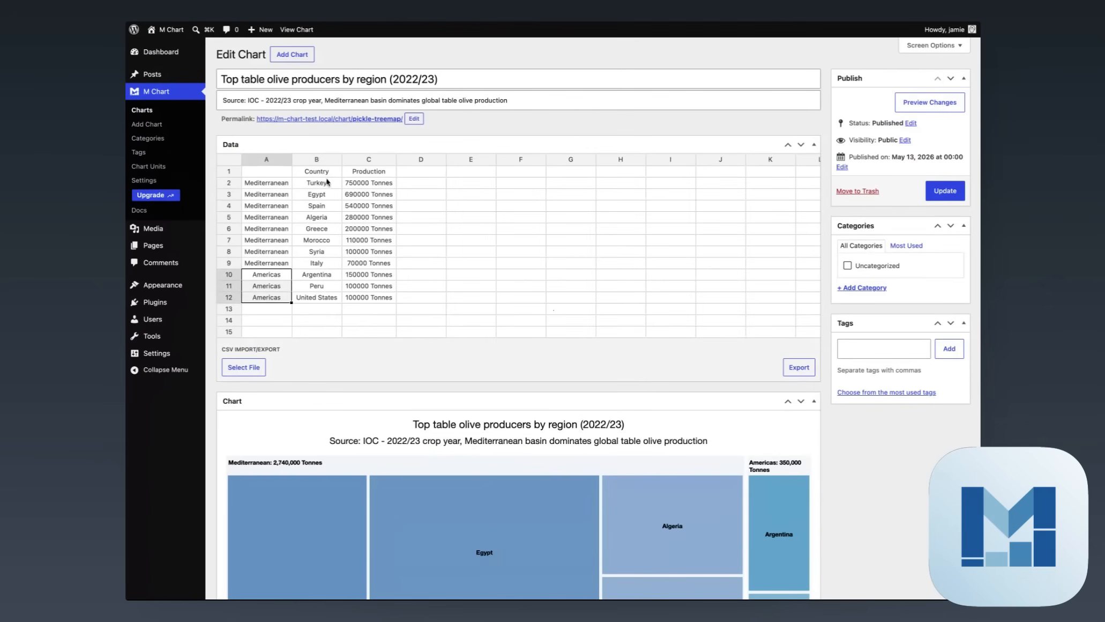
left_click_drag(328, 182, 337, 257)
left_click_drag(373, 184, 371, 262)
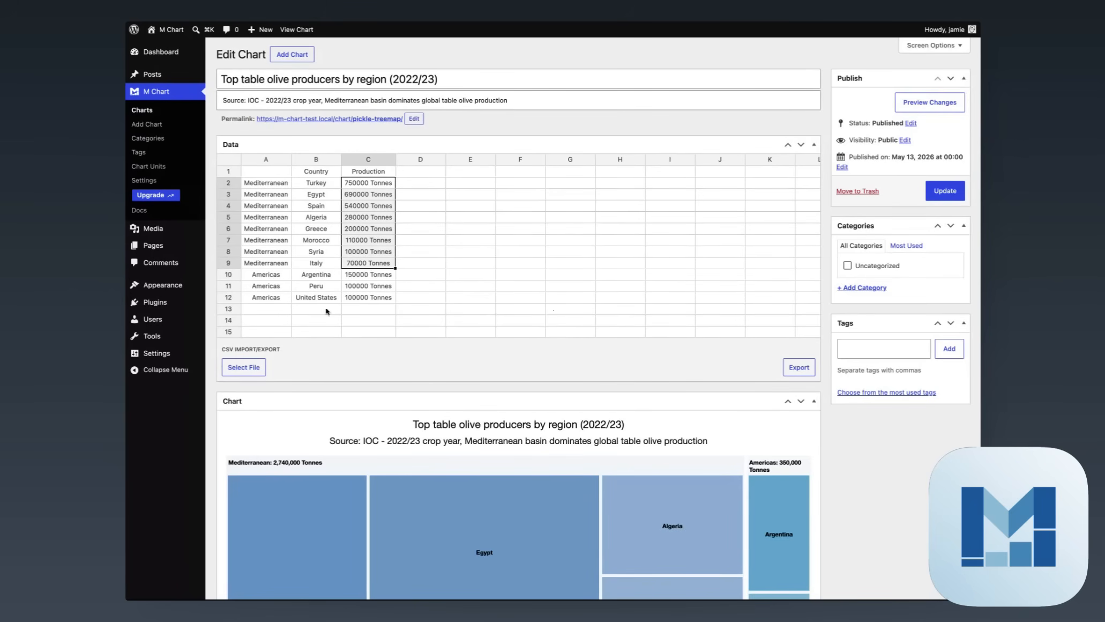
scroll(448, 404, "down", 5)
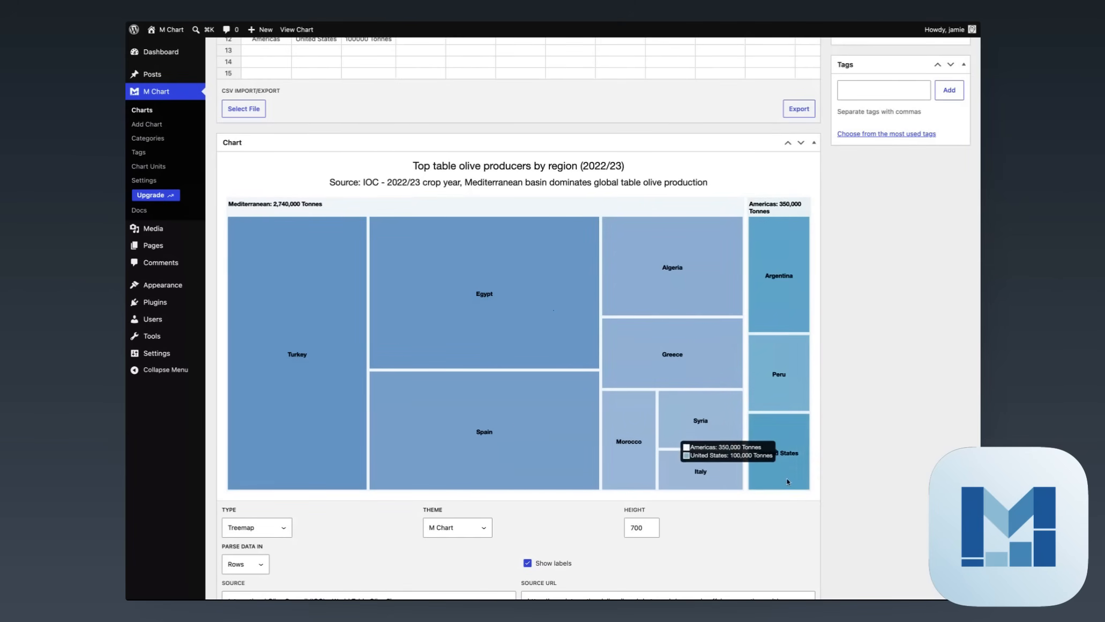
scroll(563, 304, "up", 5)
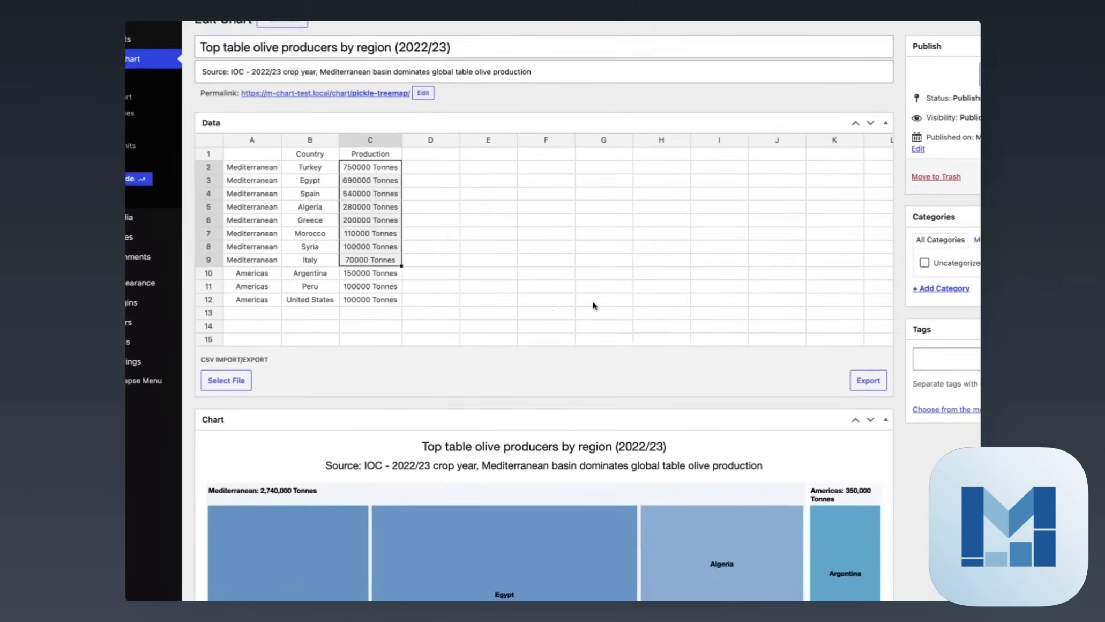
left_click_drag(358, 272, 357, 296)
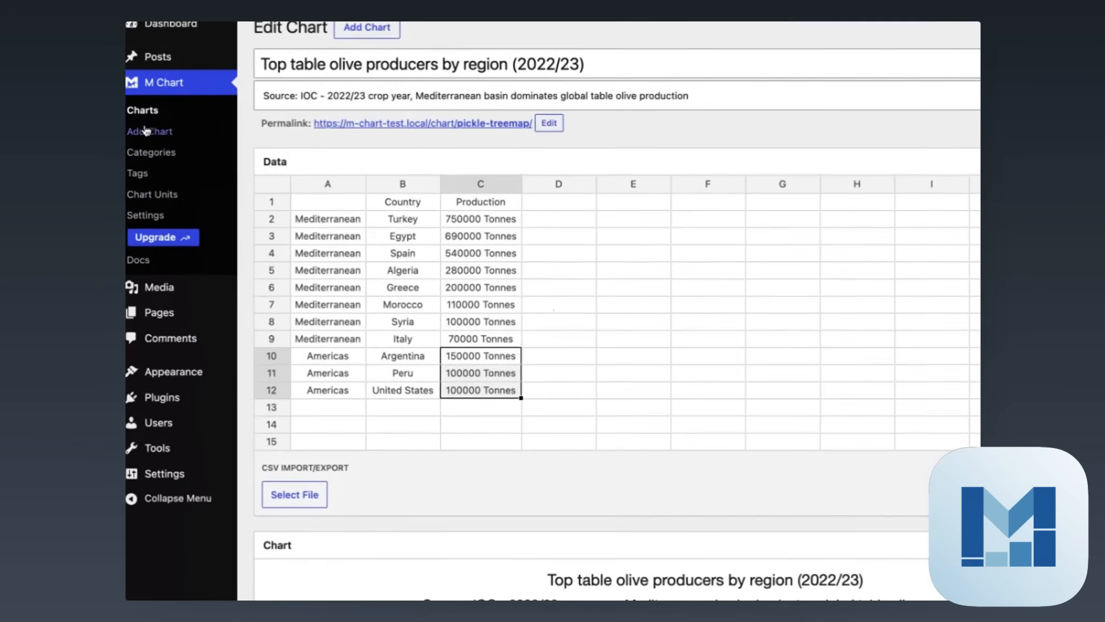
Go back to the list of all charts
left_click(132, 117)
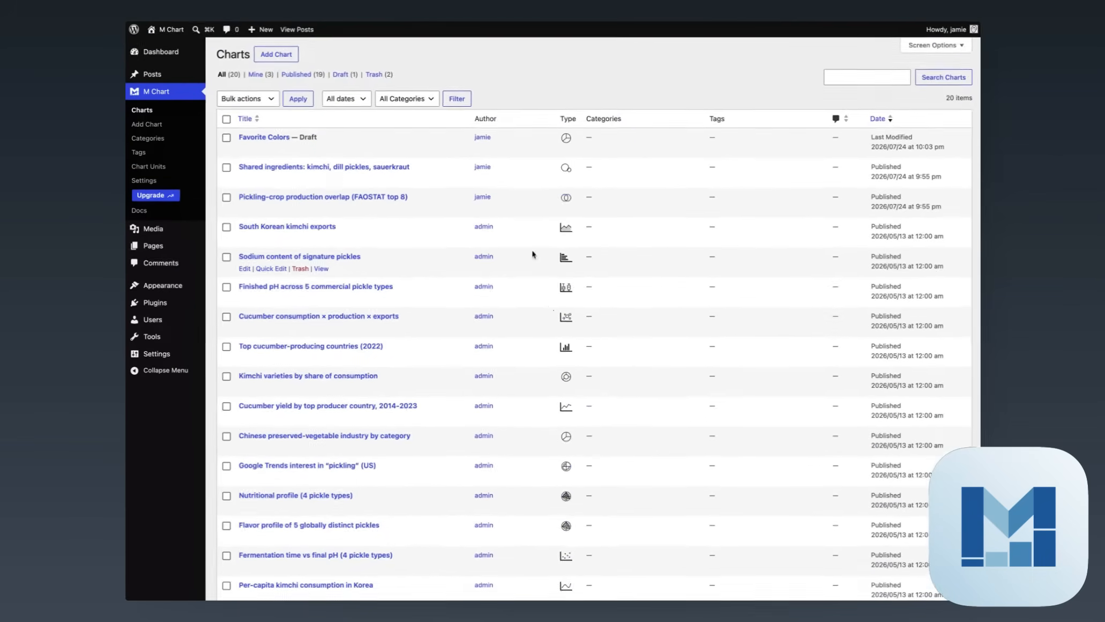
scroll(540, 270, "down", 5)
scroll(539, 269, "up", 5)
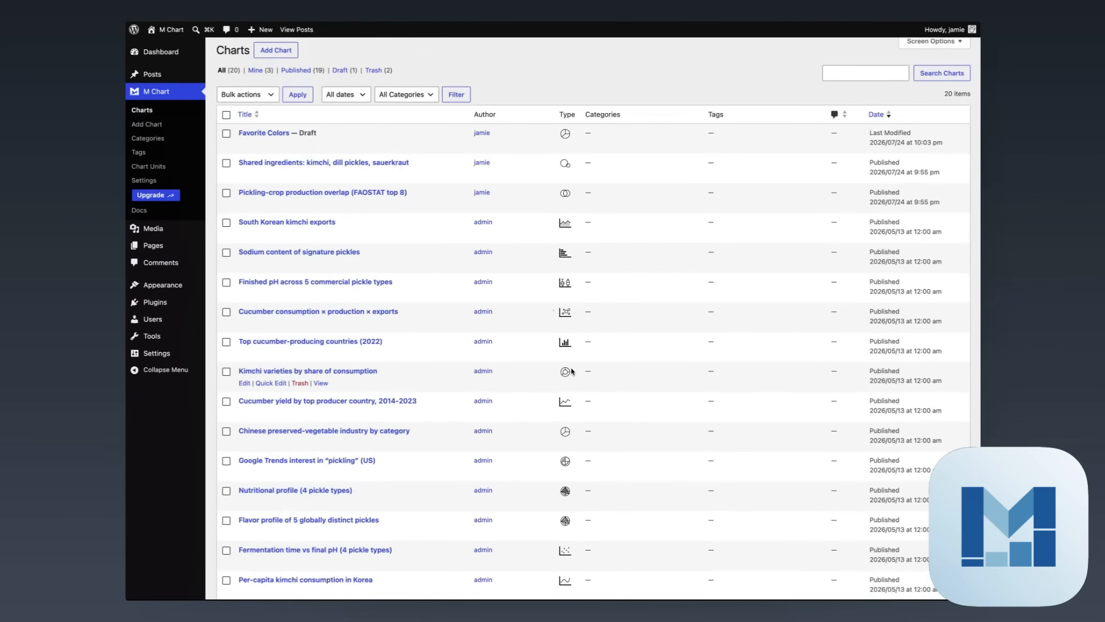
Open the 'Finished pH across 5 commercial pickle types' boxplot and look over its settings
left_click(255, 284)
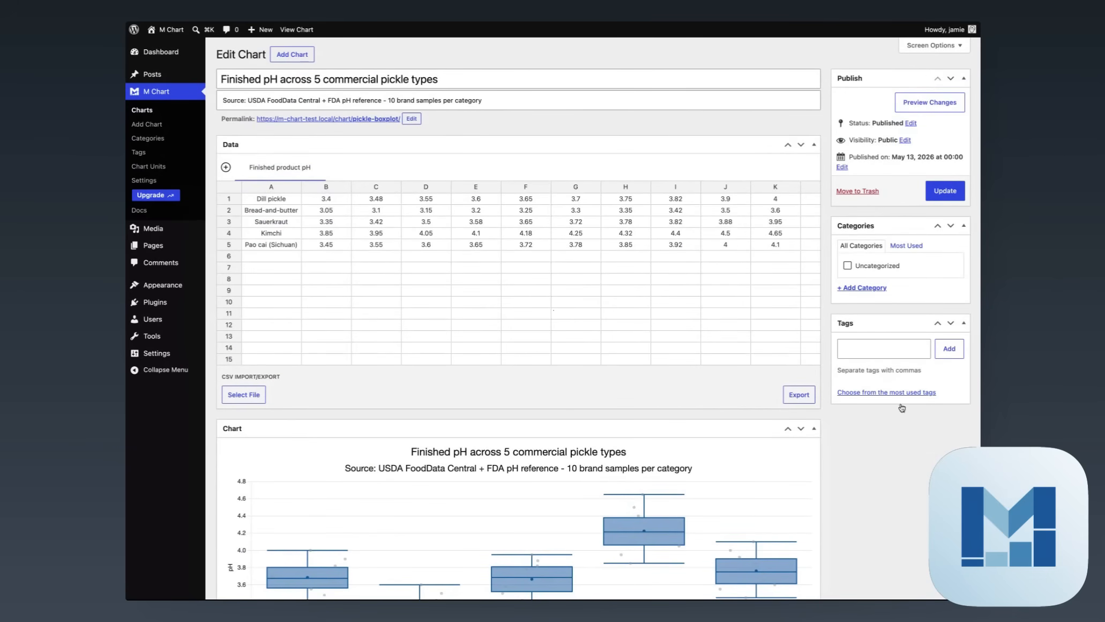
scroll(906, 428, "down", 4)
mouse_move(767, 326)
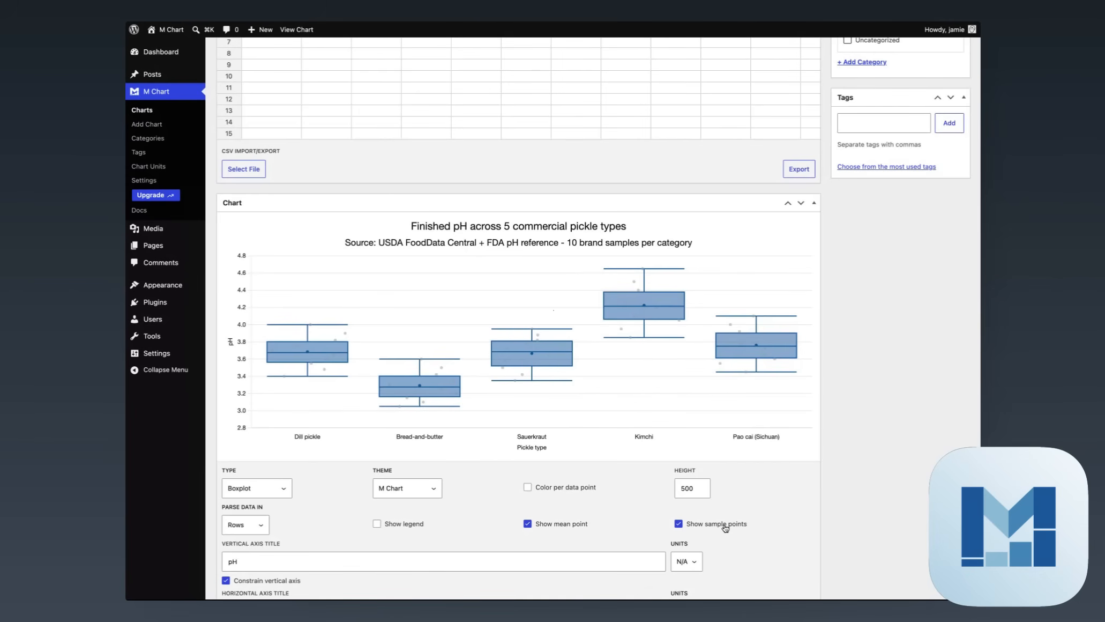
mouse_move(667, 332)
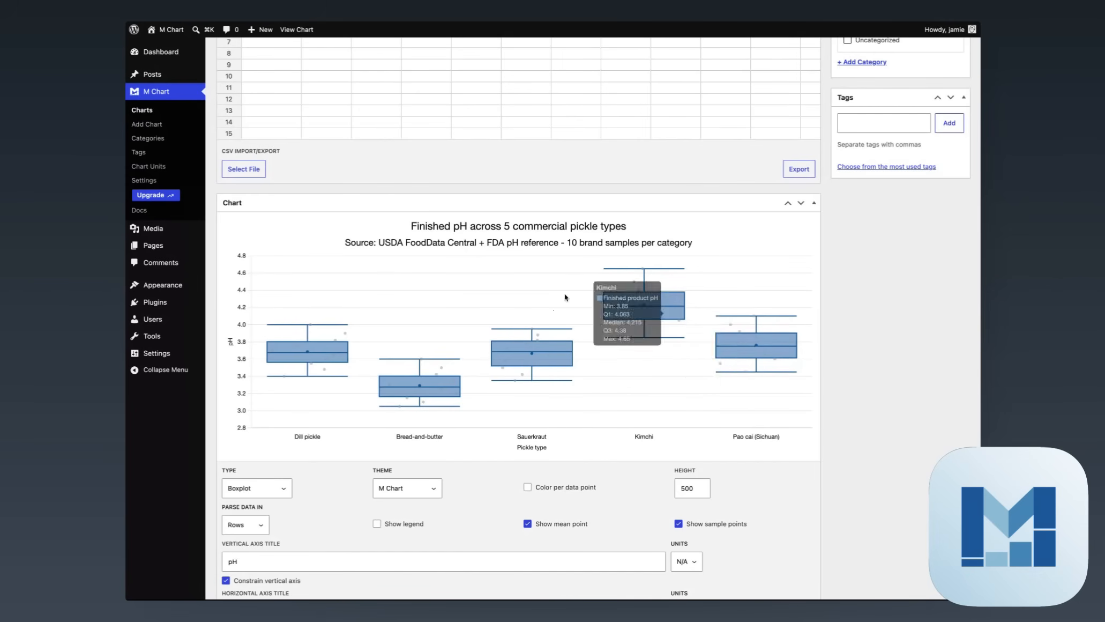
scroll(534, 234, "up", 5)
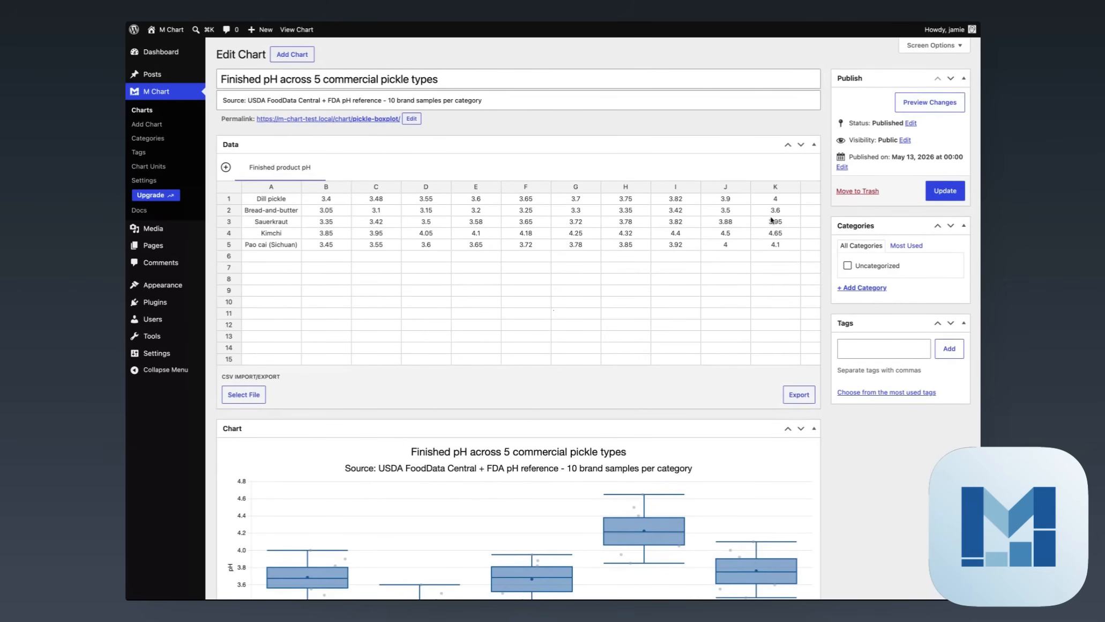
scroll(833, 508, "down", 3)
Uncheck Show sample points to hide the individual sample dots
mouse_move(765, 400)
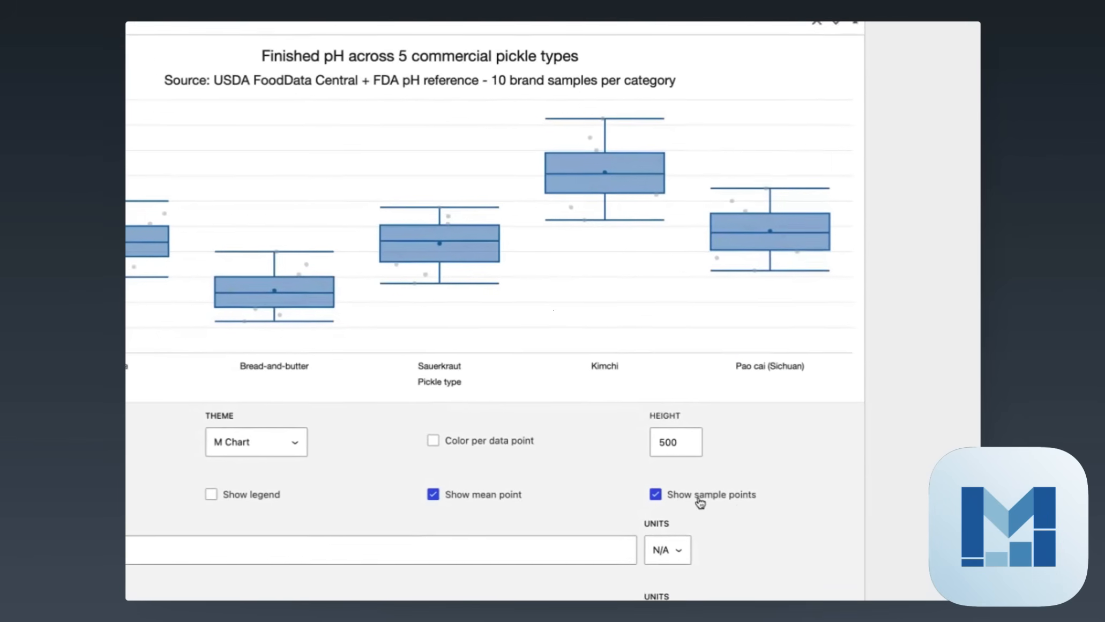
left_click(701, 497)
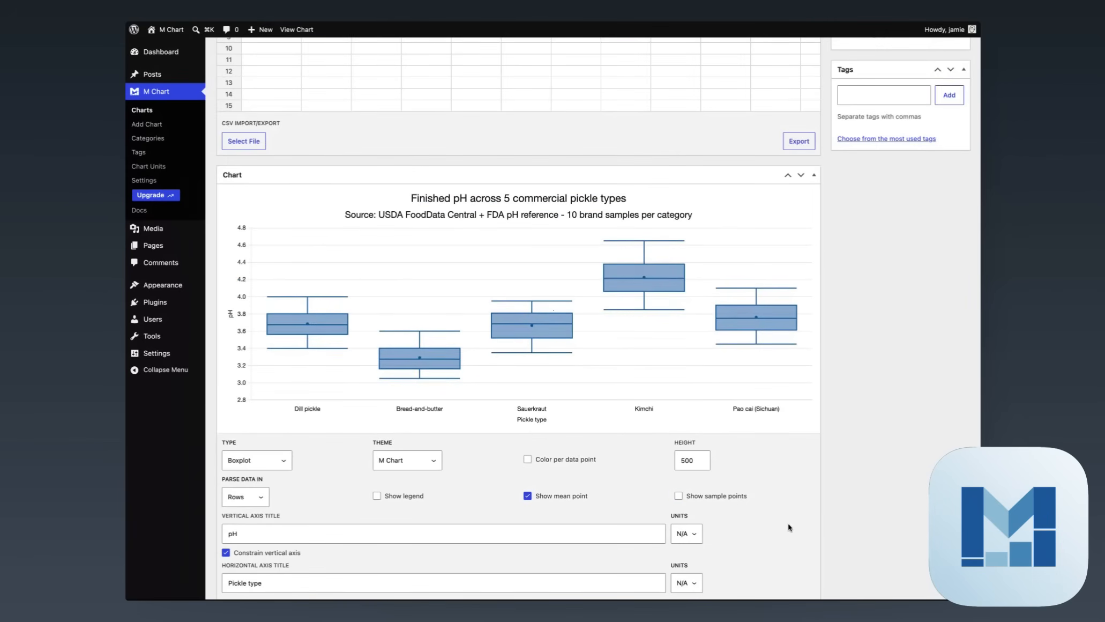
scroll(786, 525, "up", 5)
Clear the last three Pao cai values in cells I5:K5
left_click_drag(782, 247, 675, 244)
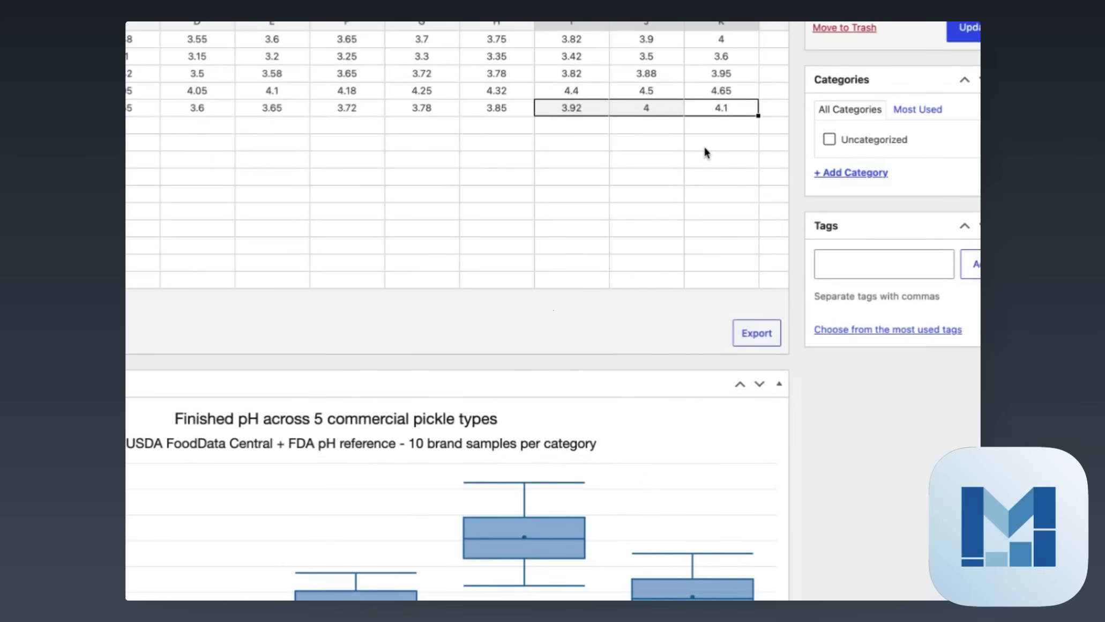
key("Delete")
left_click(807, 505)
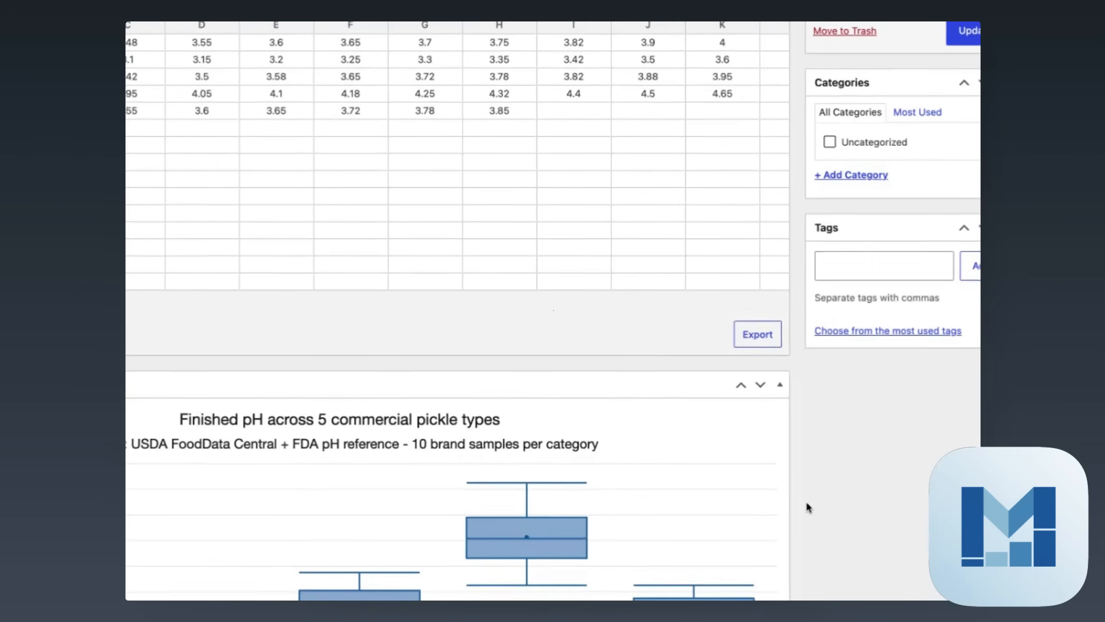
mouse_move(714, 588)
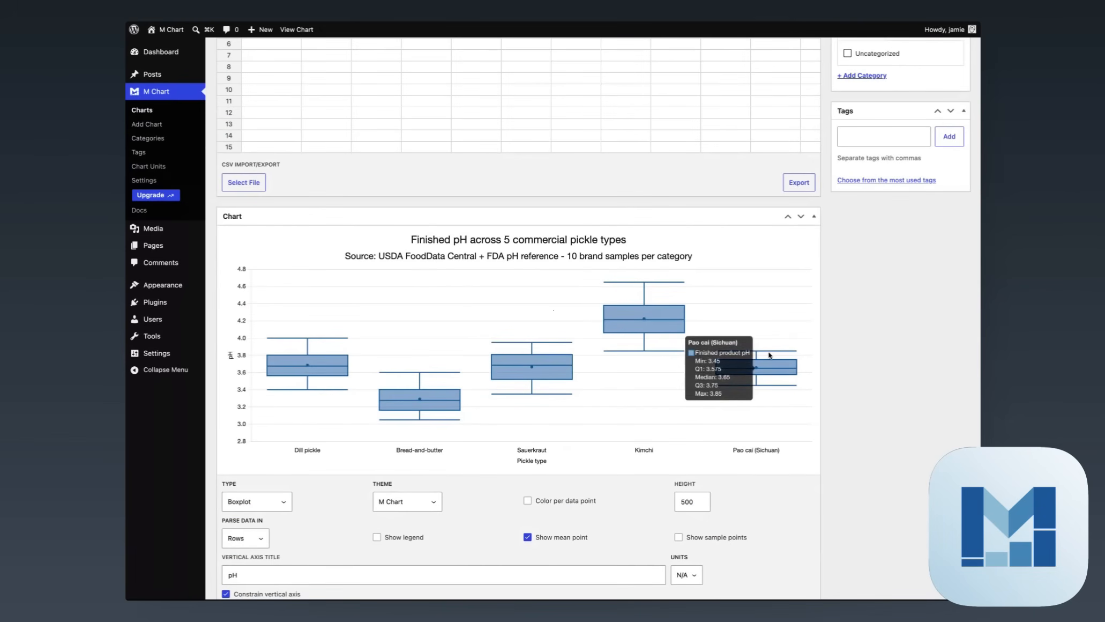
Review the updated boxplot, then return to the list of all charts
scroll(711, 187, "up", 3)
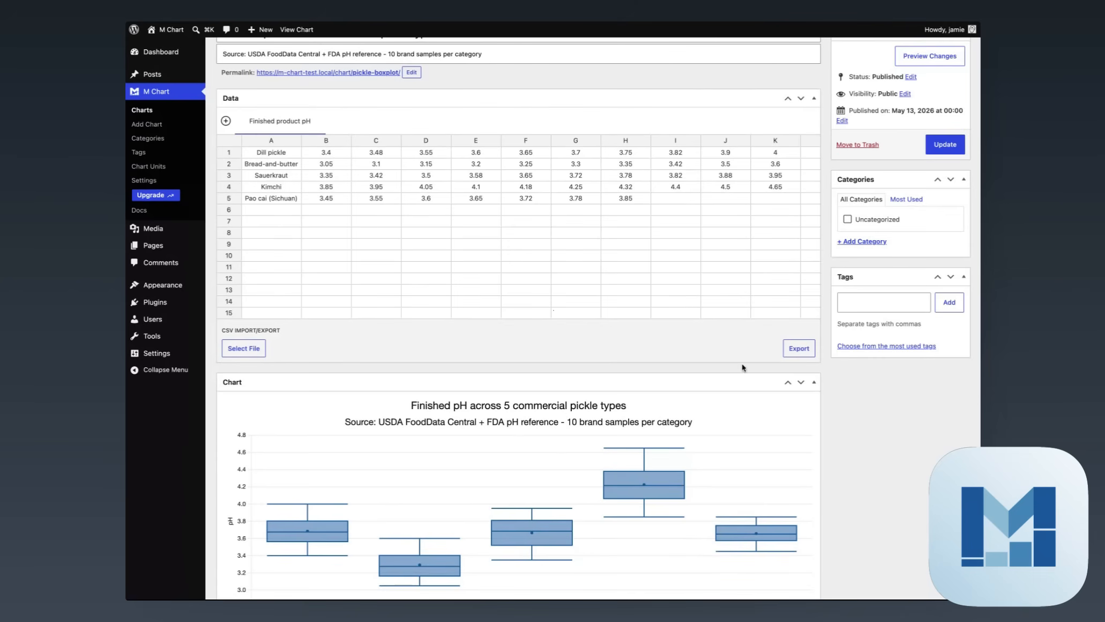
scroll(743, 367, "down", 3)
scroll(743, 367, "up", 3)
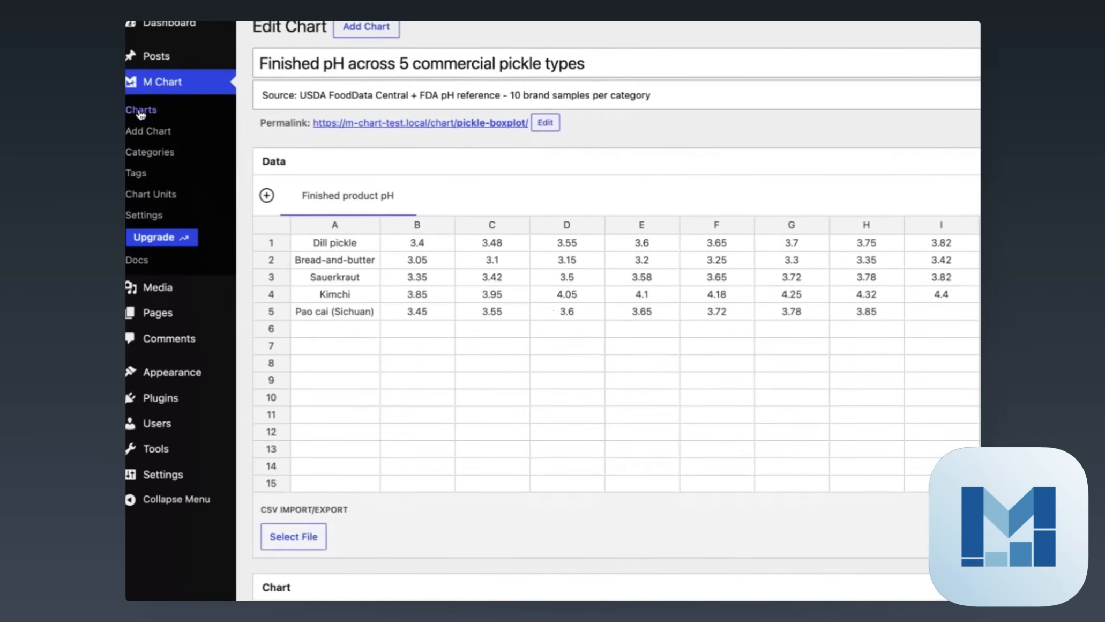
left_click(140, 112)
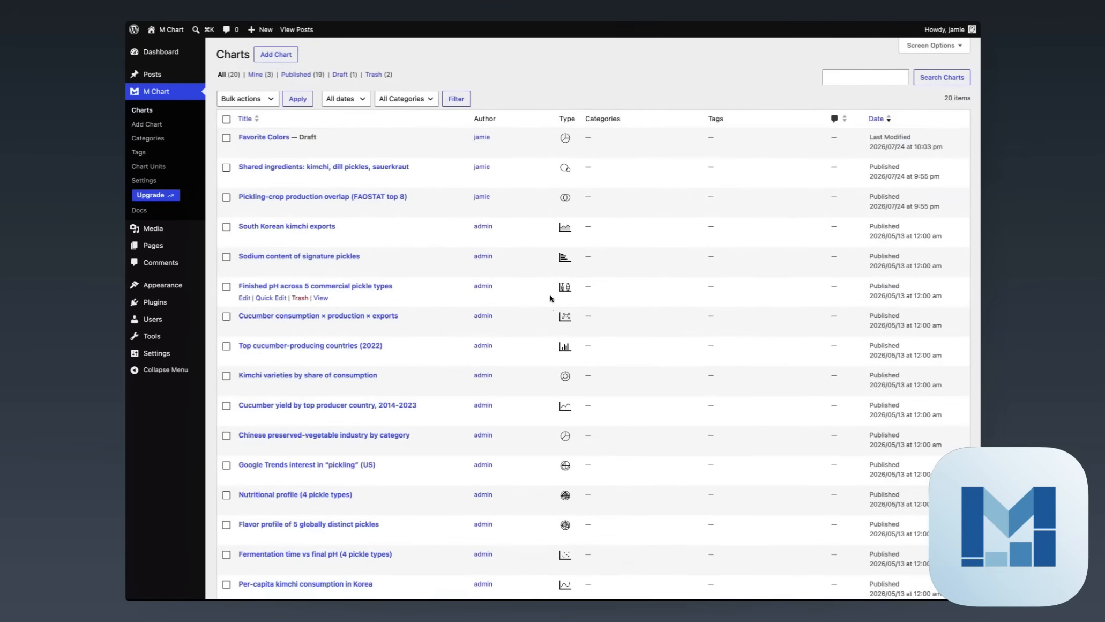
Open the 'Flavor profile of 5 globally distinct pickles' radar chart and select the Dill pickle ratings A1:B6
scroll(551, 298, "down", 5)
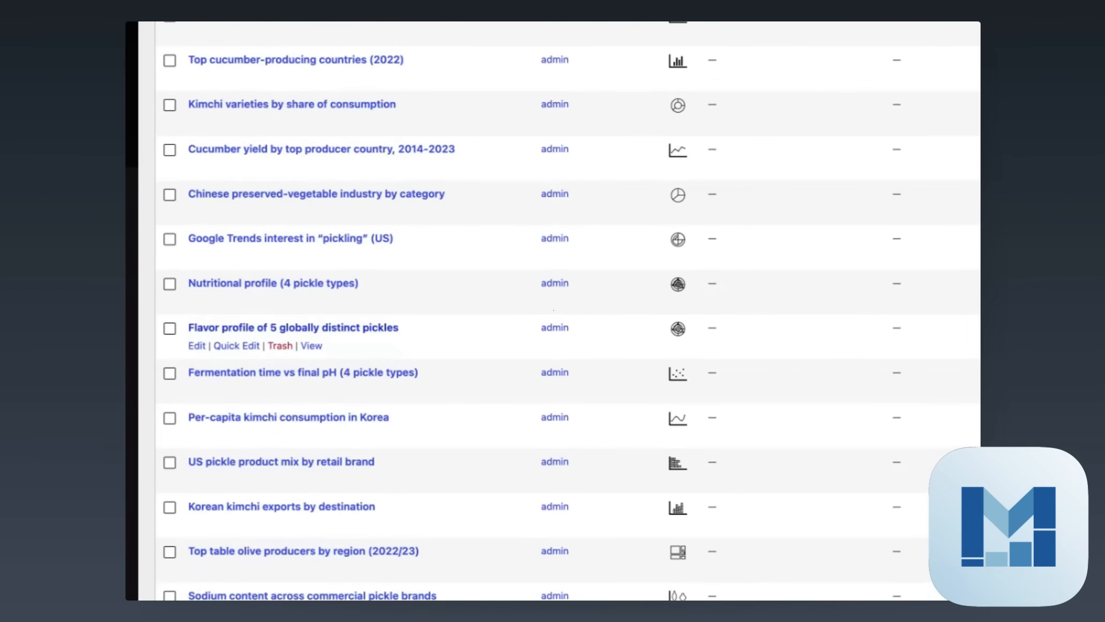
left_click(293, 328)
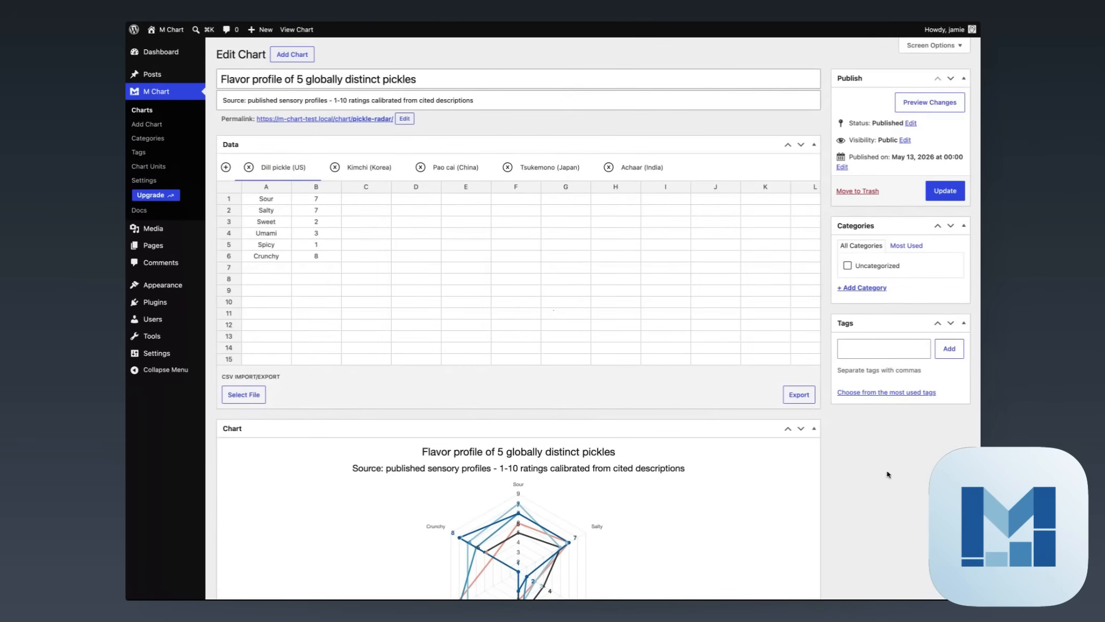
left_click_drag(266, 199, 317, 259)
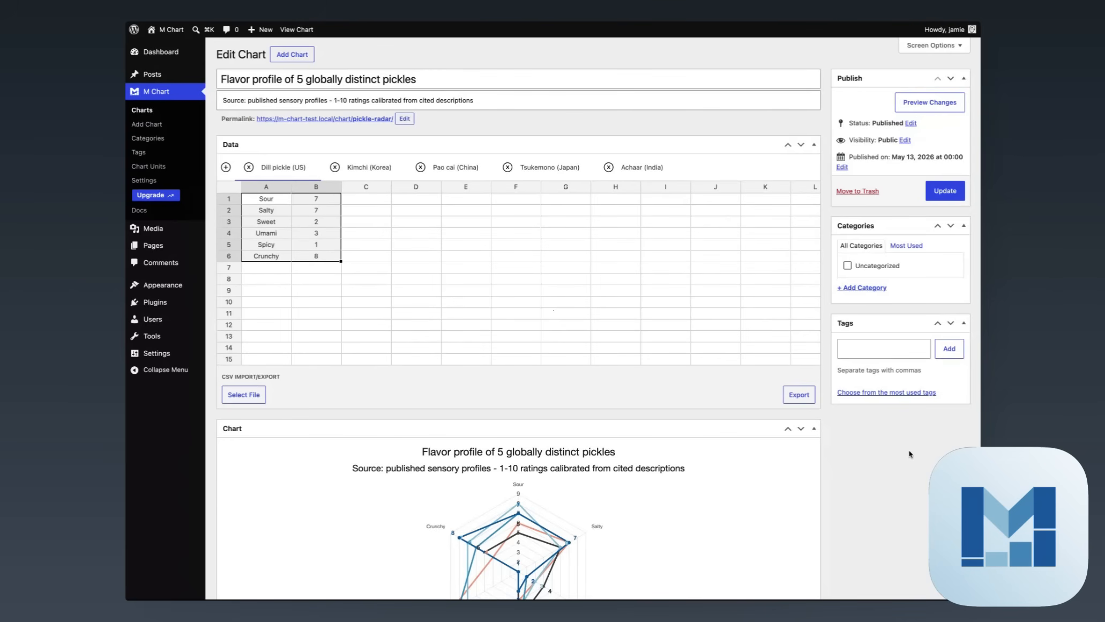
scroll(910, 455, "down", 5)
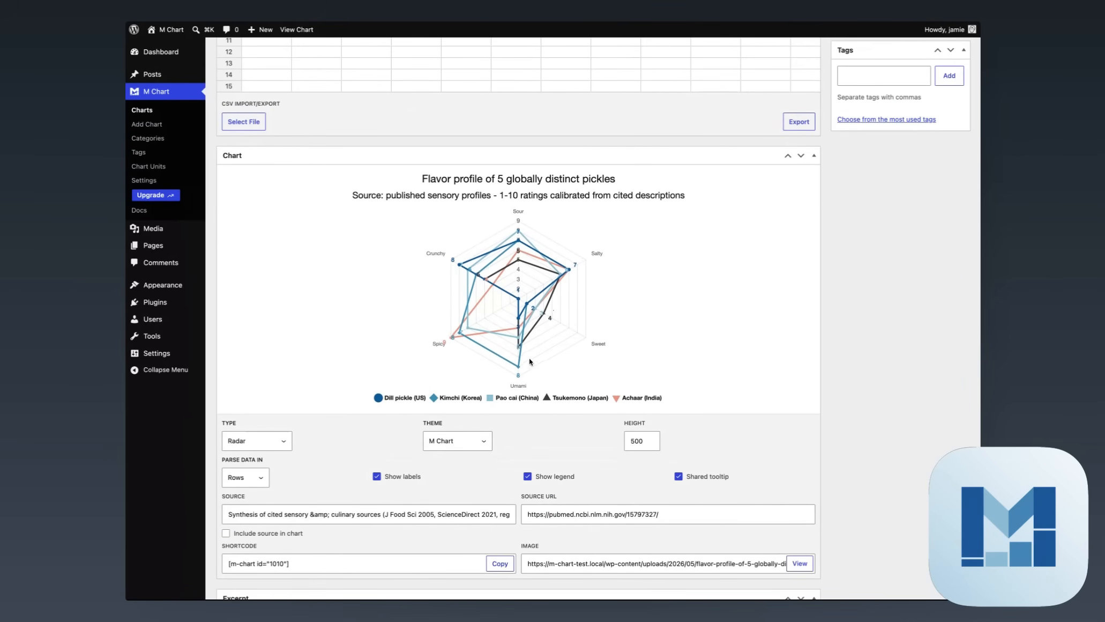
scroll(563, 365, "up", 5)
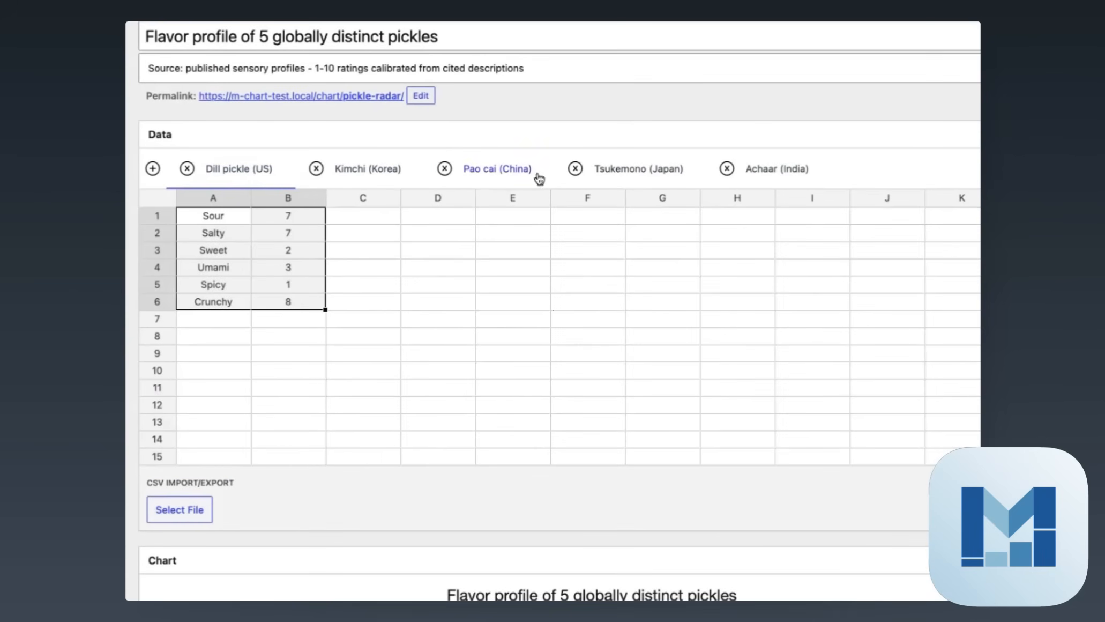
Browse the Kimchi, Pao cai and Tsukemono series data, then return to the Charts list
left_click(383, 173)
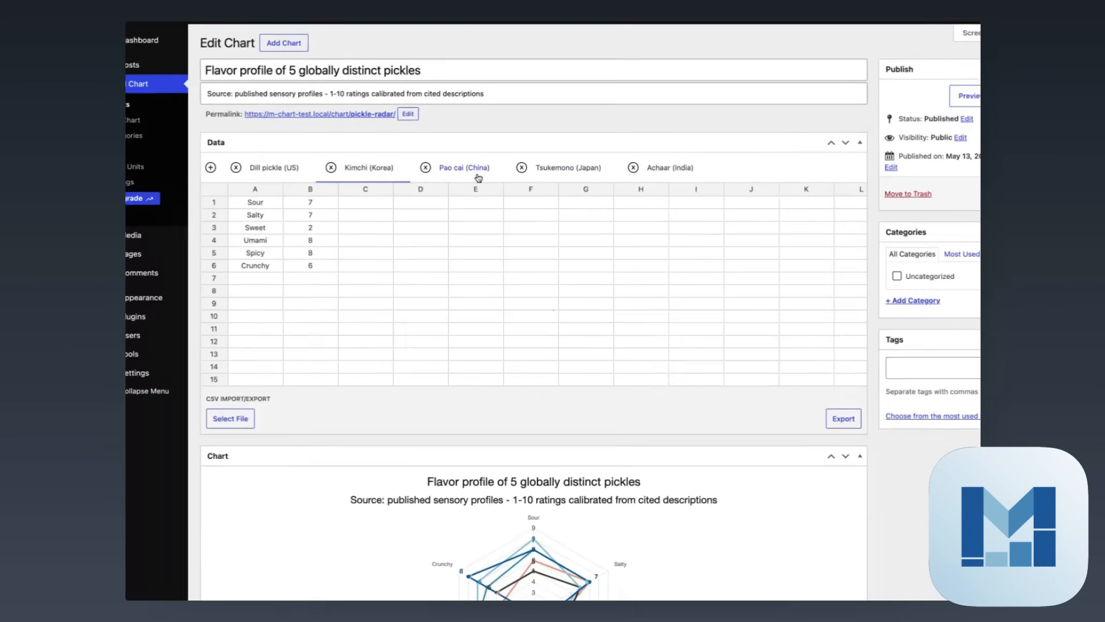
left_click(517, 176)
left_click(633, 174)
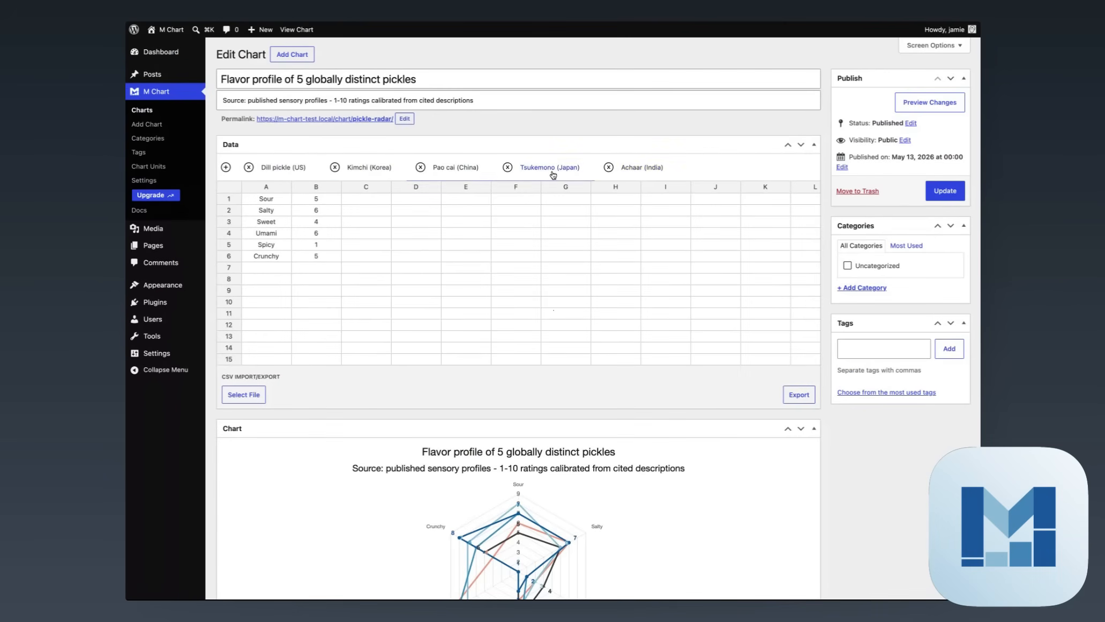
left_click(456, 167)
scroll(750, 429, "down", 10)
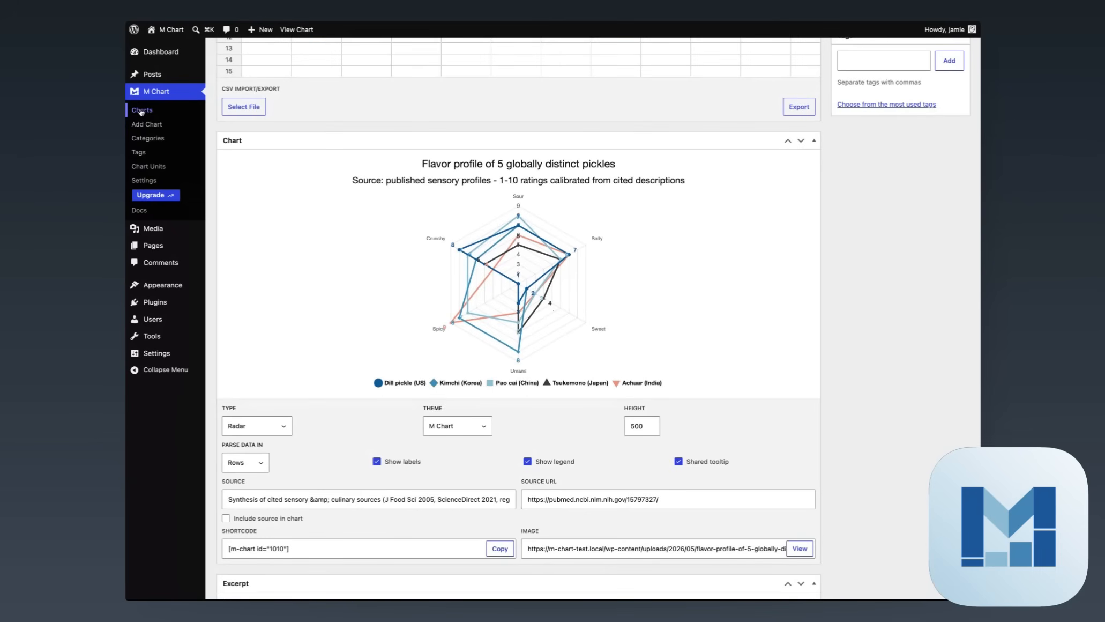
left_click(141, 110)
Scroll the list of all 20 M Chart charts back up to the top
scroll(582, 363, "down", 5)
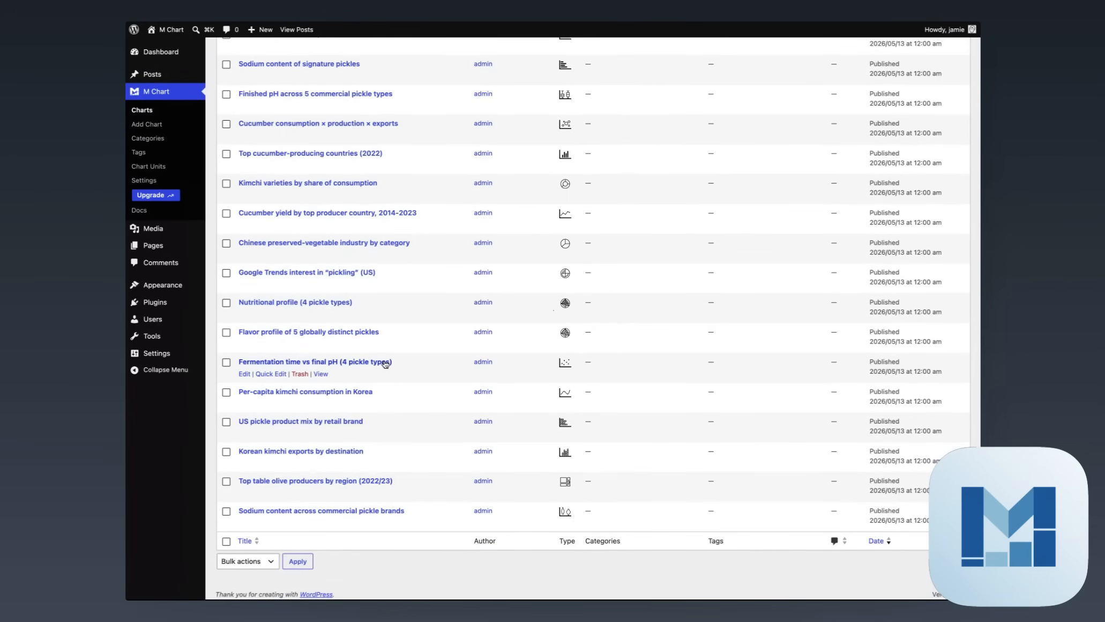
scroll(408, 346, "up", 4)
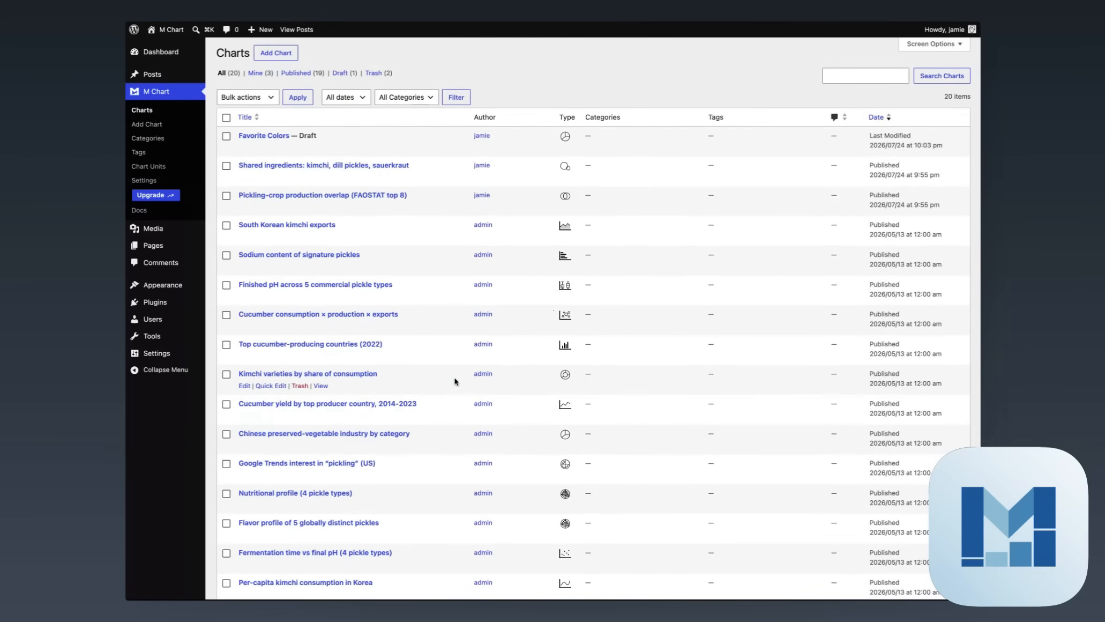
scroll(701, 395, "up", 1)
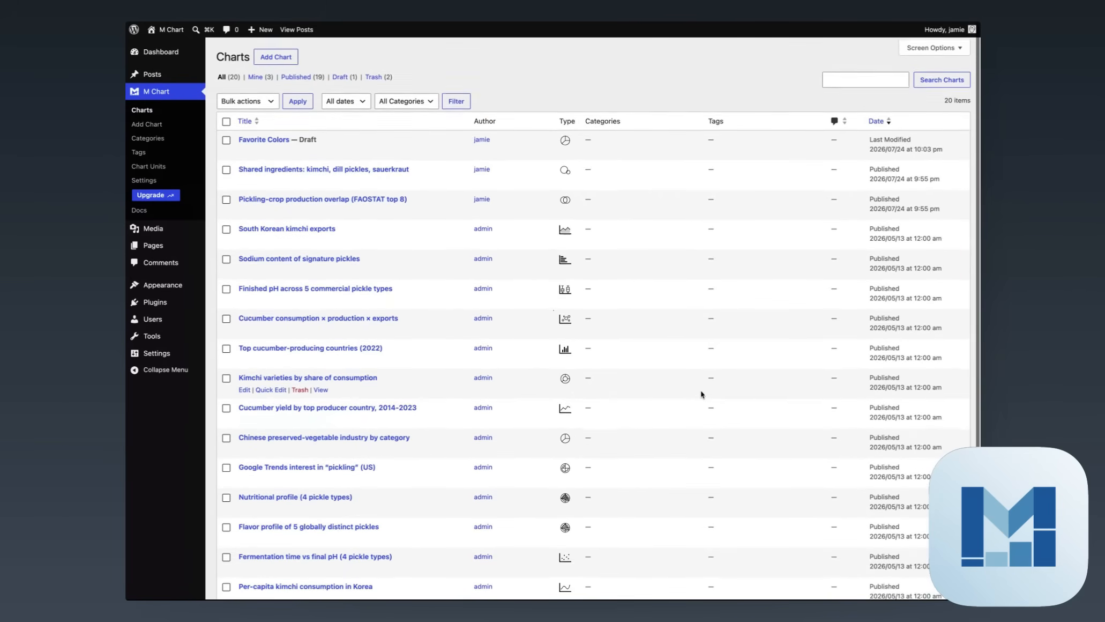